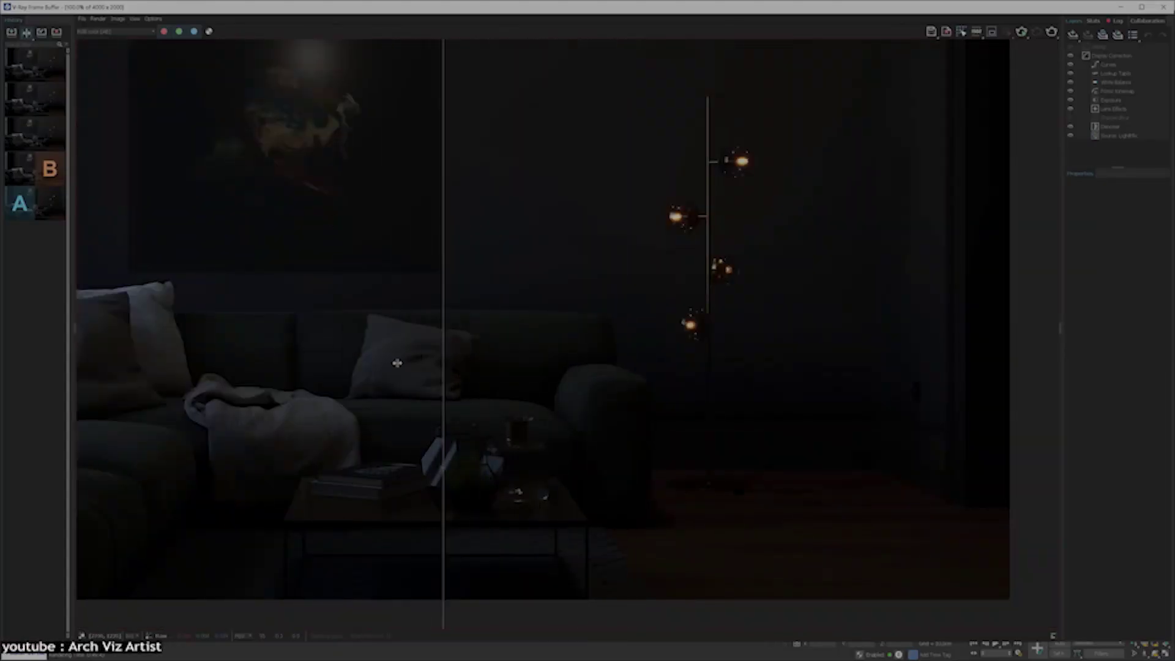
# Step: Show the sofa render's Environment element and wipe the A/B compare divider across it
pyautogui.scroll(4, 338, 367)
pyautogui.scroll(-8, 806, 374)
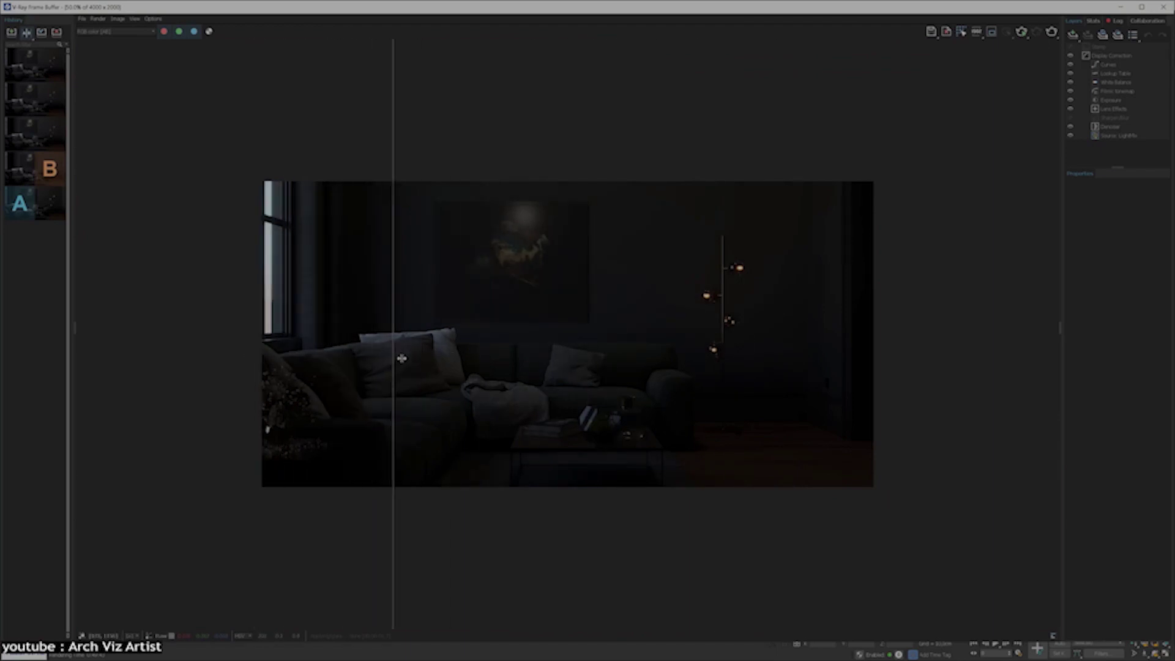
pyautogui.click(96, 82)
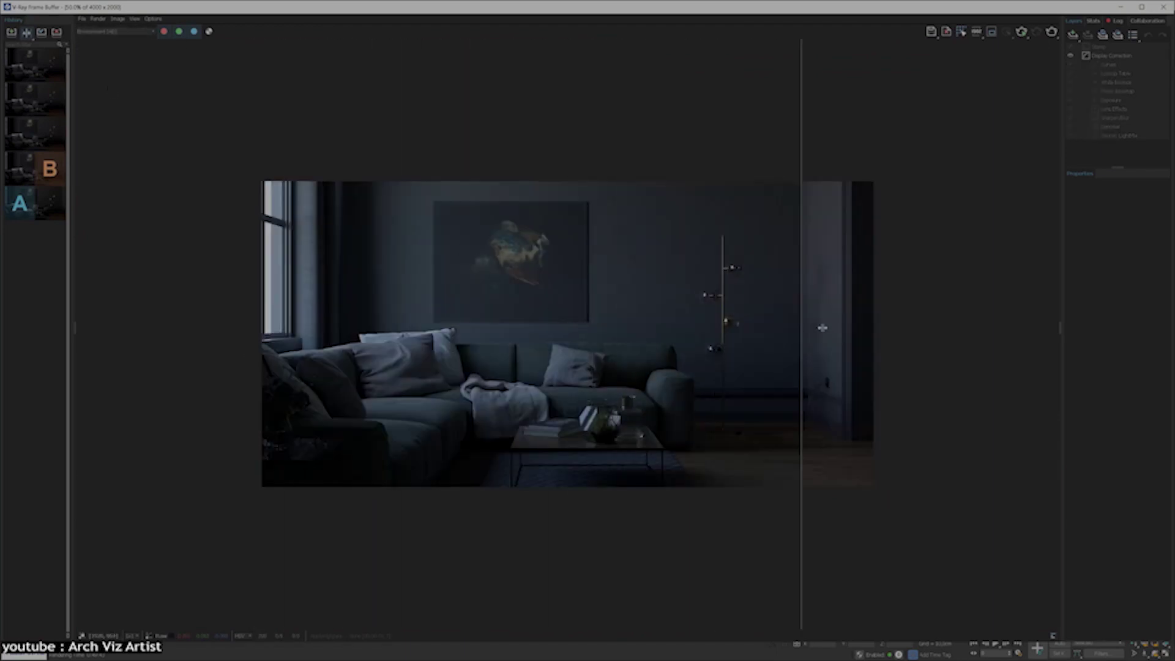
pyautogui.moveTo(462, 354); pyautogui.dragTo(873, 349)
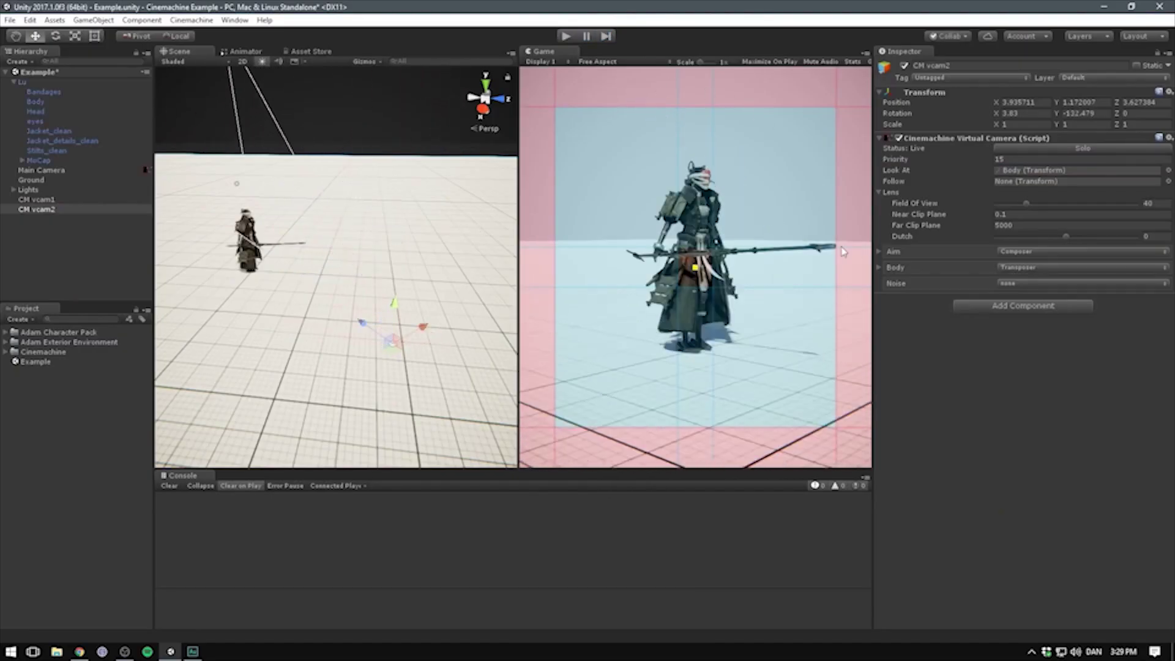
# Step: Set CM vcam2's Aim horizontal damping to 4 and play the scene
pyautogui.click(879, 252)
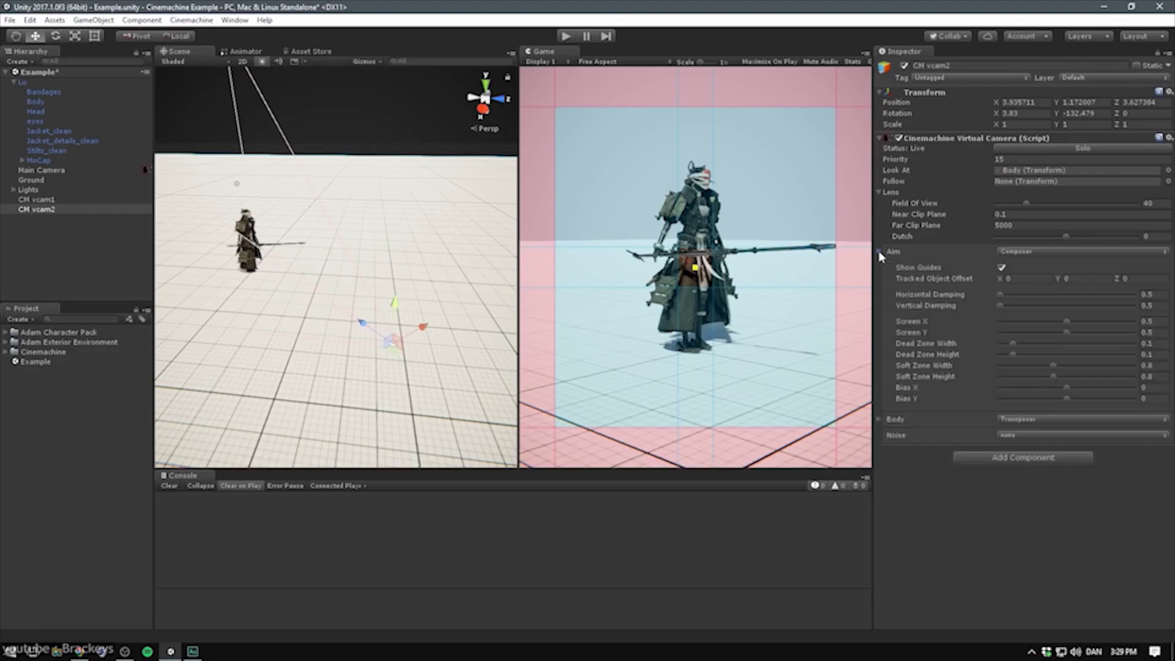
pyautogui.click(1007, 279)
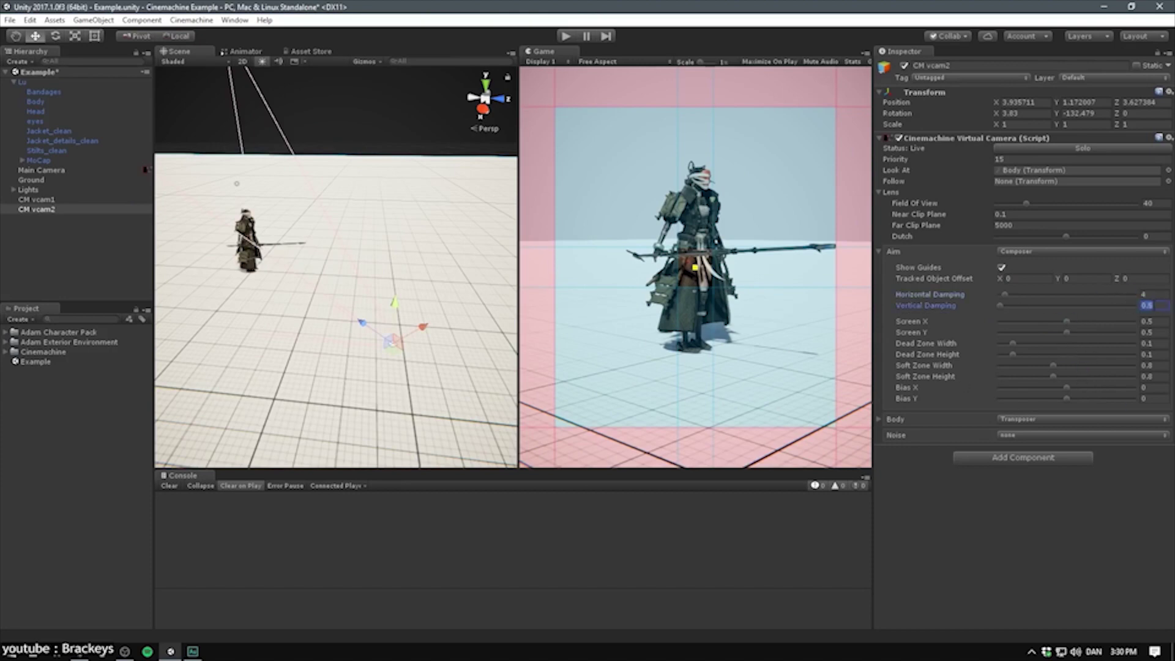
pyautogui.hotkey('ctrl', 'p')
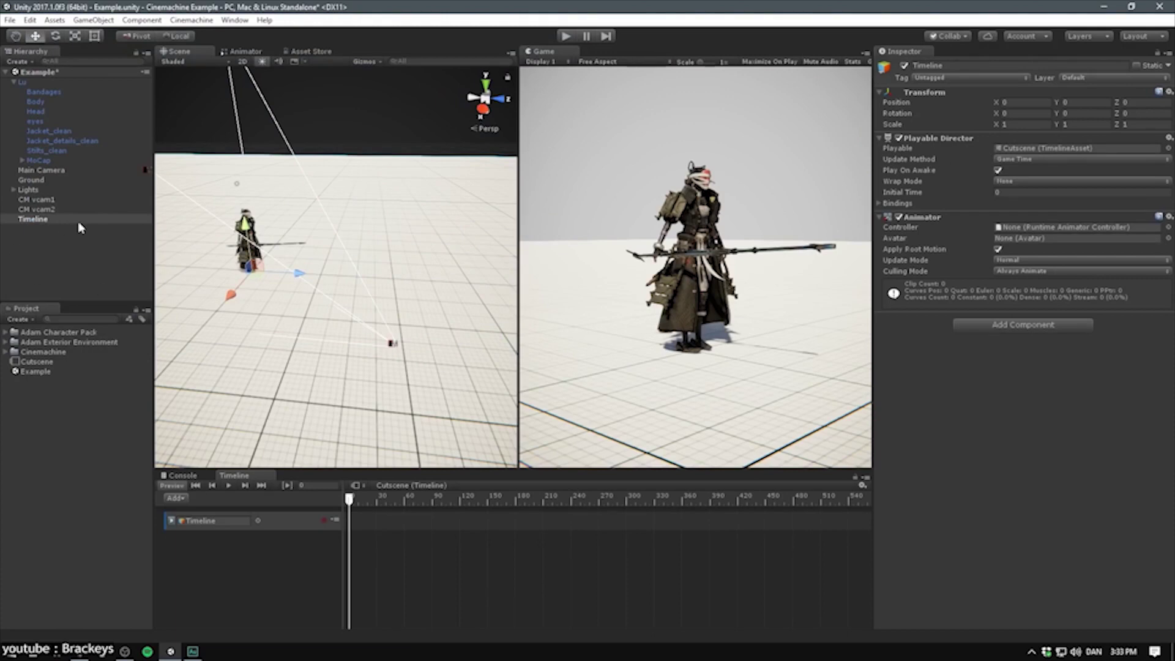
# Step: Replace the old timeline track with a new Animation Track for Lu
pyautogui.click(267, 528)
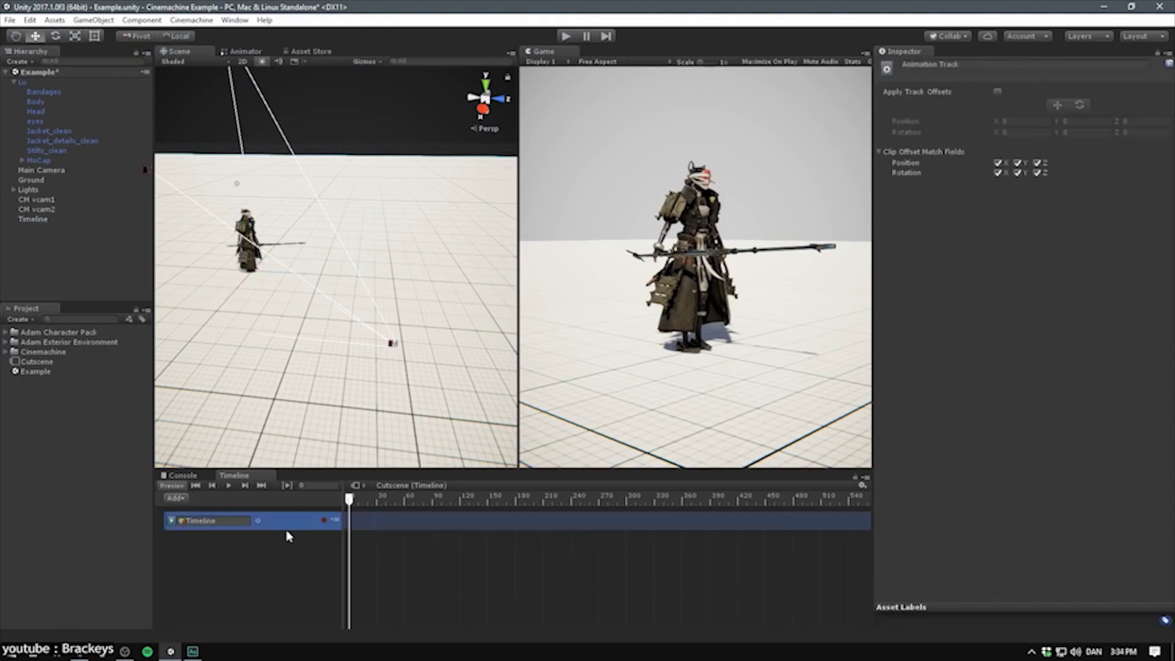
pyautogui.press('Delete')
pyautogui.click(214, 539)
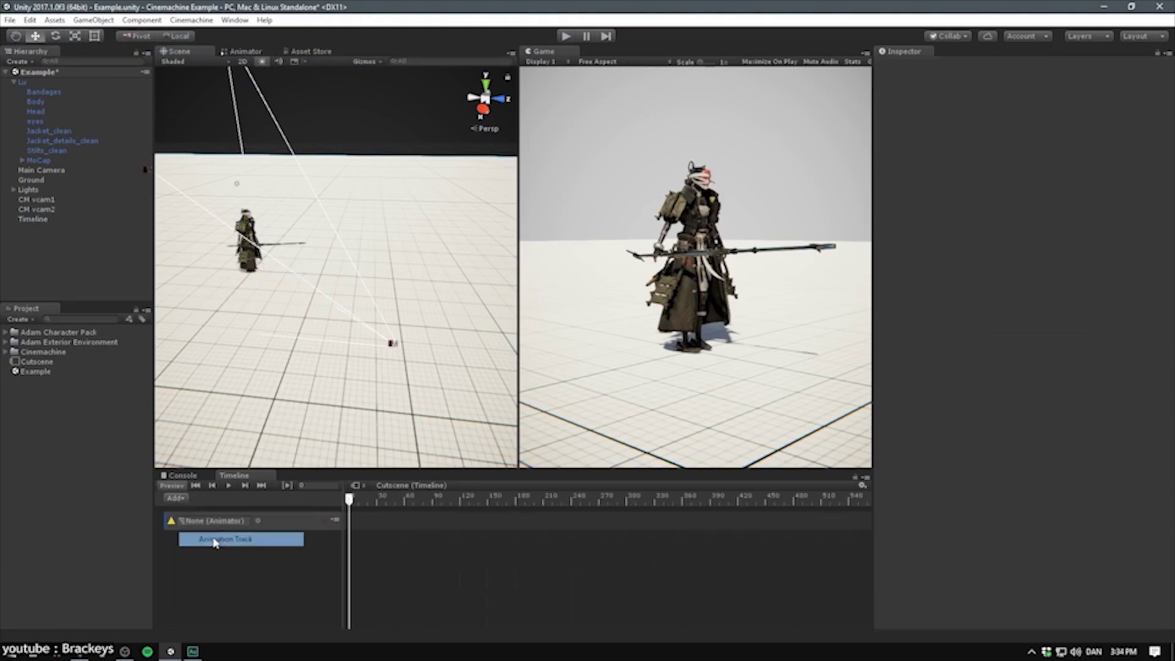
# Step: Add the Lu_Walk clip to Lu's track and scrub to frame 72 to preview the walk
pyautogui.rightClick(406, 525)
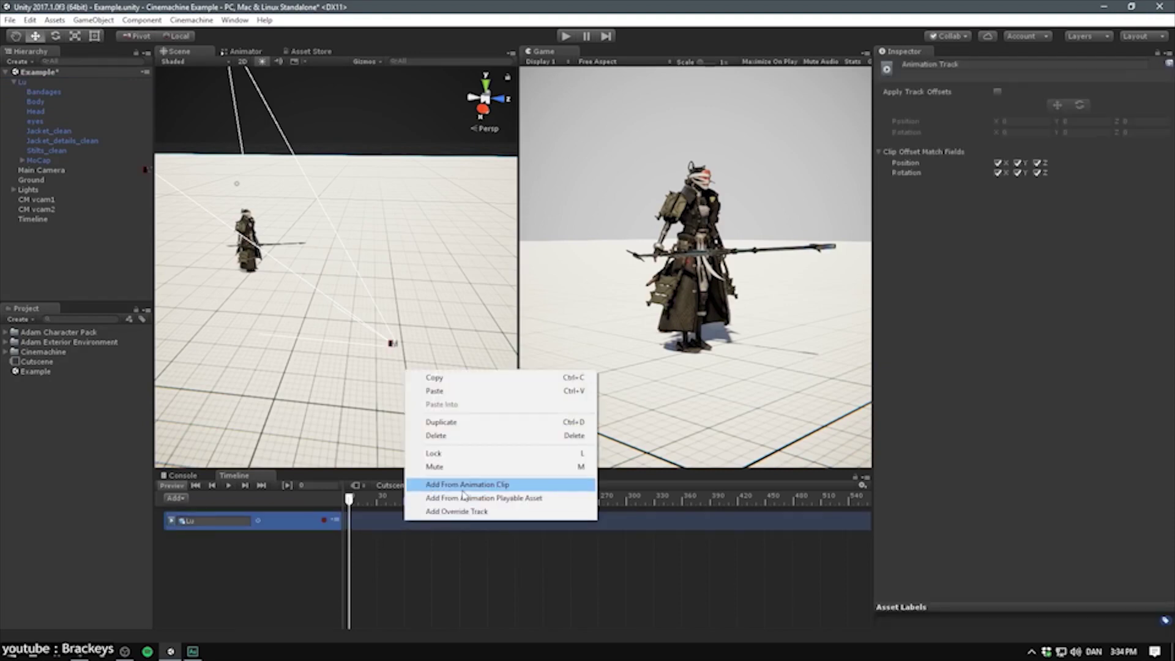
pyautogui.click(472, 486)
pyautogui.doubleClick(791, 227)
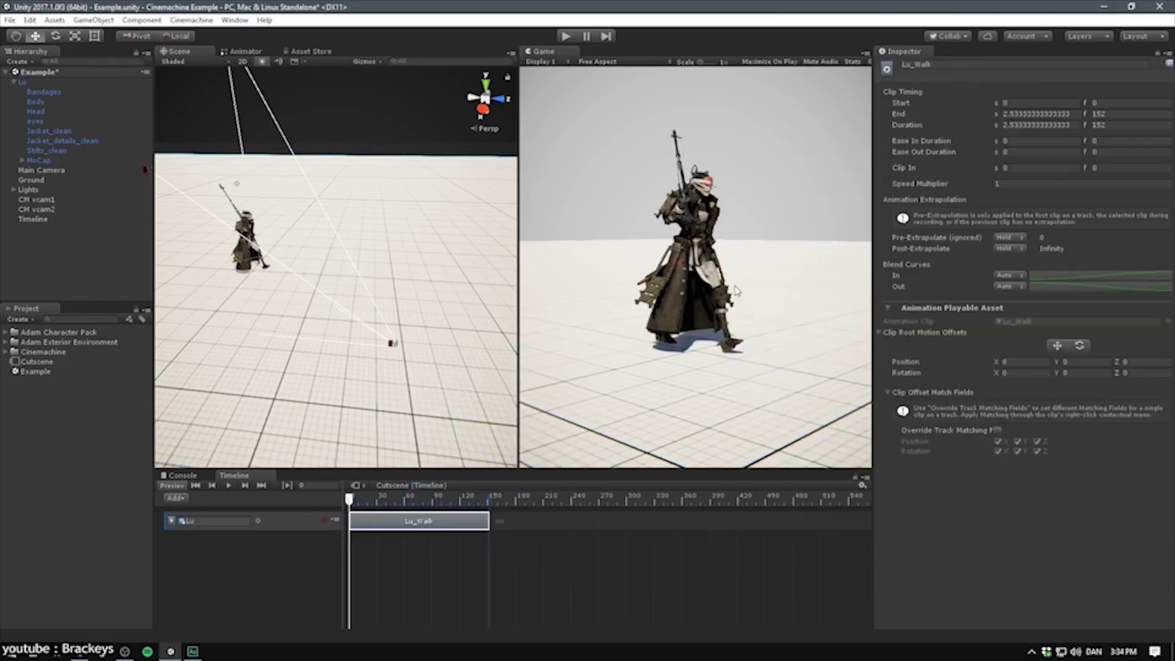
pyautogui.moveTo(352, 503); pyautogui.dragTo(415, 499)
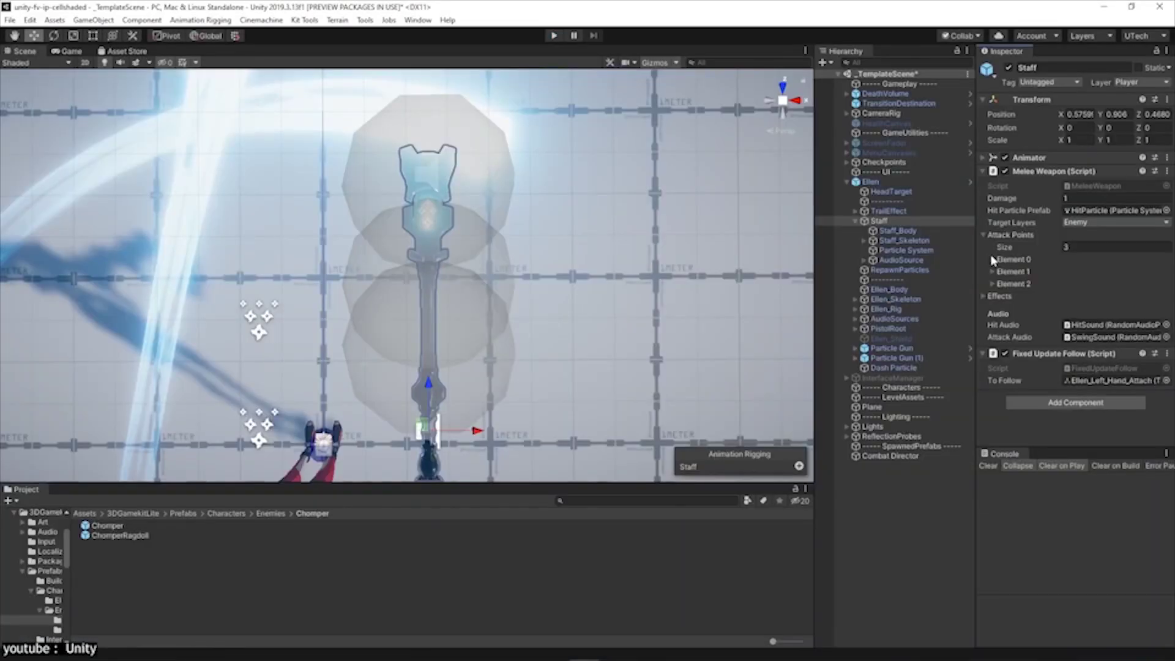
# Step: Set the Staff's first attack point radius to 0.72
pyautogui.click(993, 260)
pyautogui.moveTo(1042, 277); pyautogui.dragTo(1065, 275)
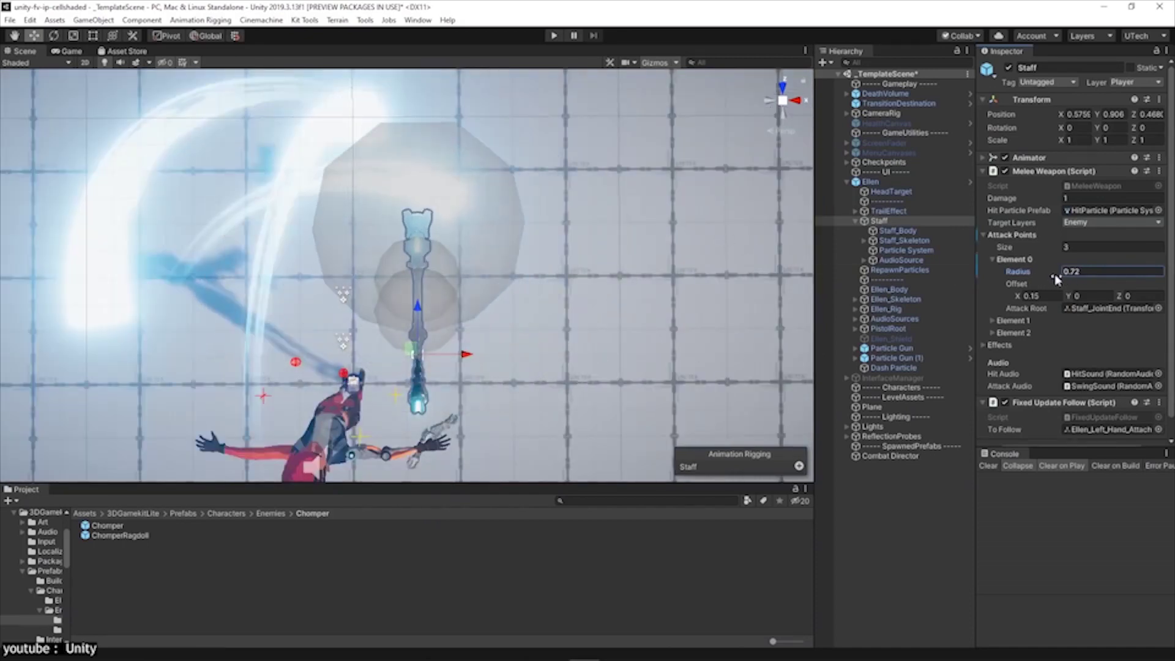
pyautogui.click(988, 321)
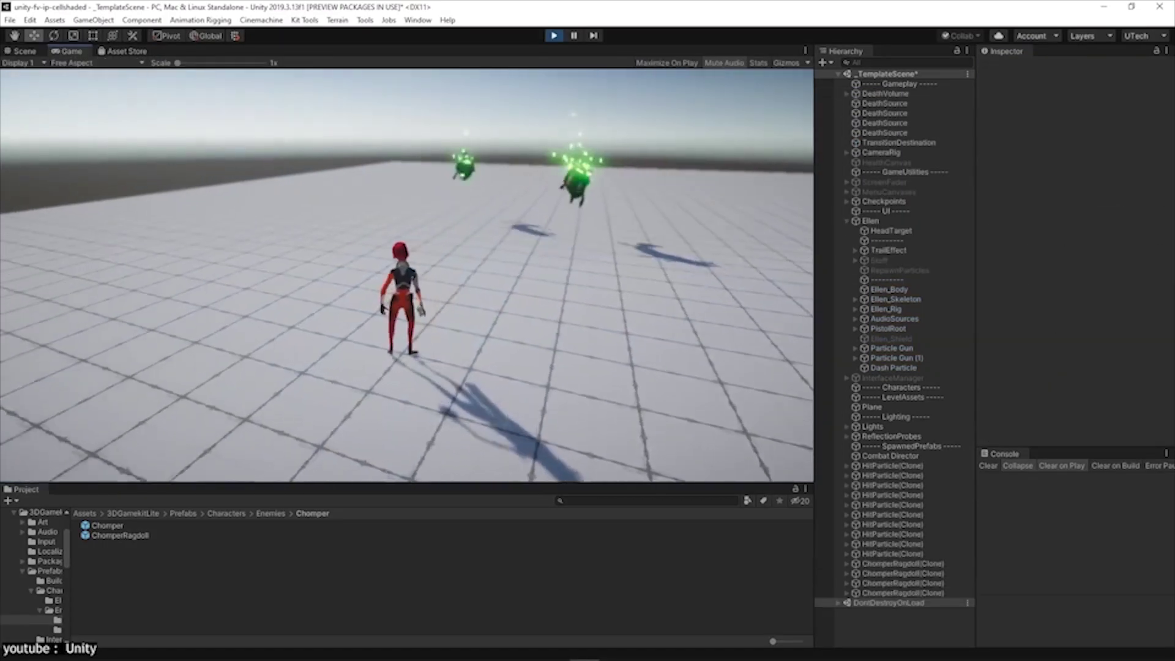
# Step: Maximize the Game view and test Ellen's staff attacks while running forward
pyautogui.hotkey('shift', 'space')
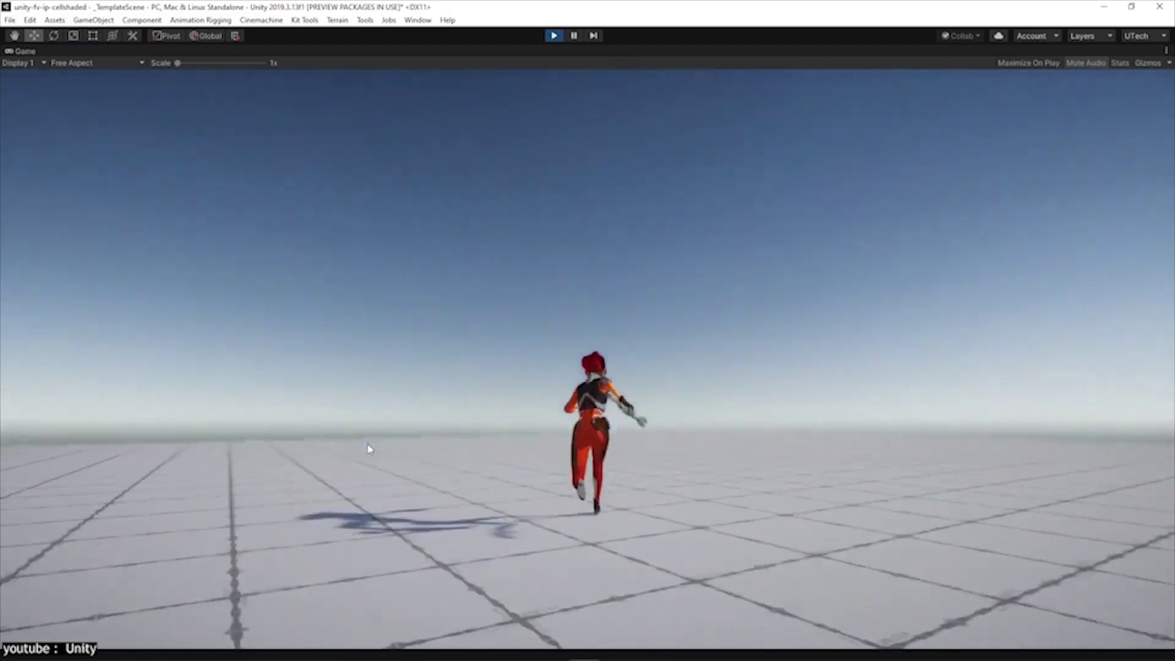
pyautogui.click(367, 450)
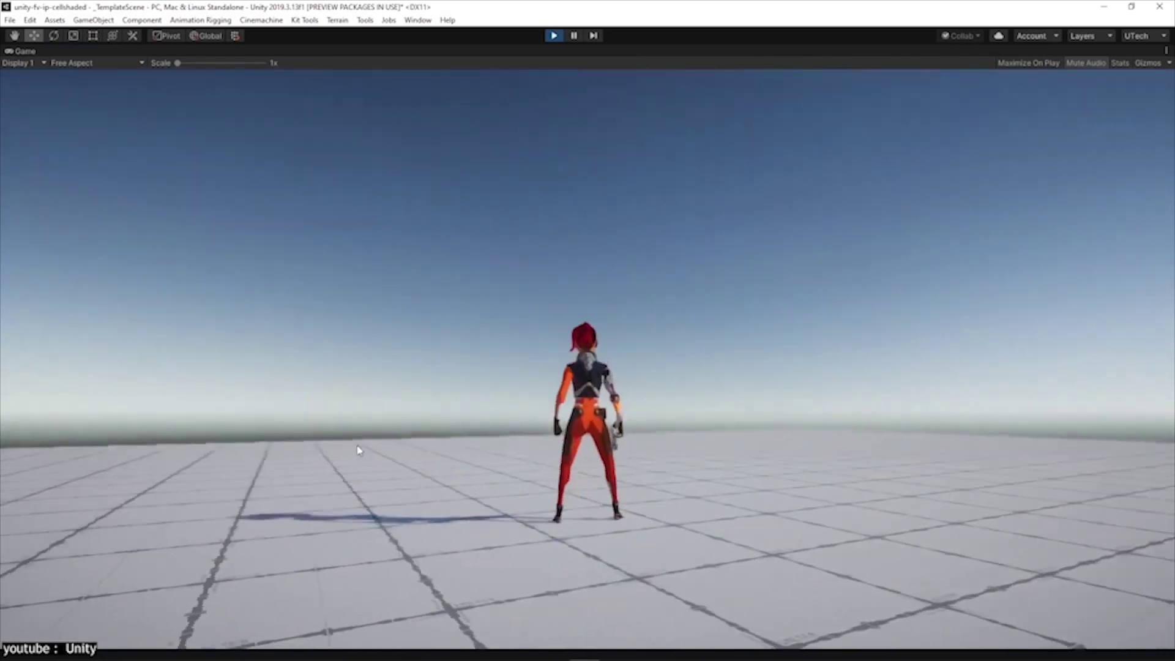
pyautogui.press('w')
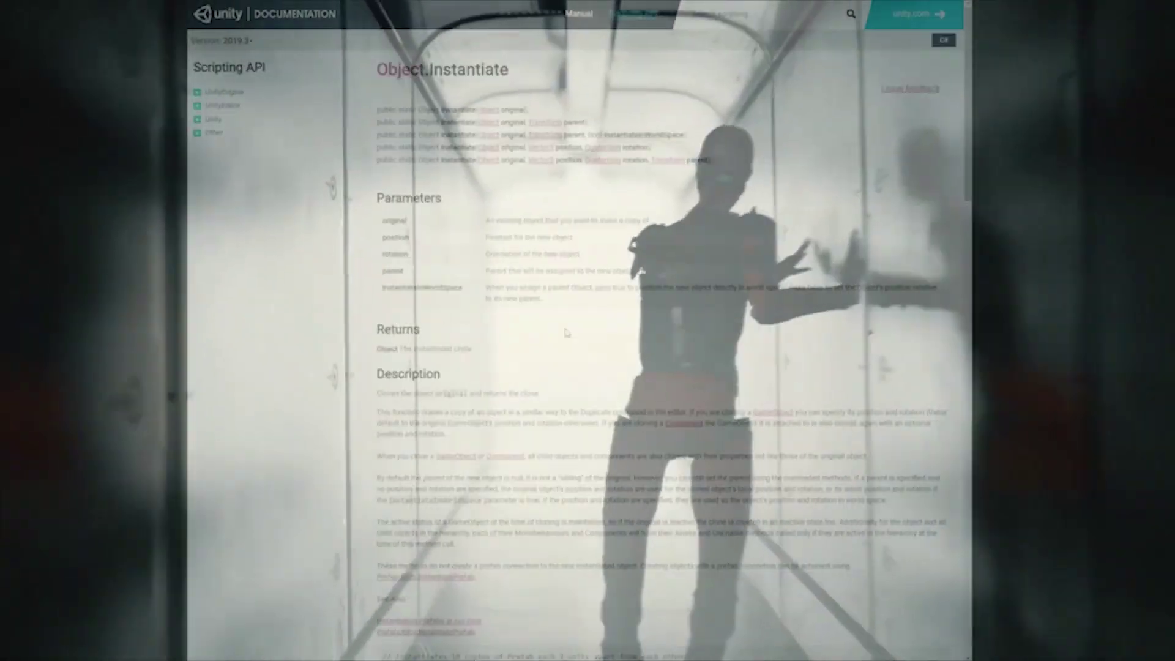
pyautogui.scroll(-3, 566, 333)
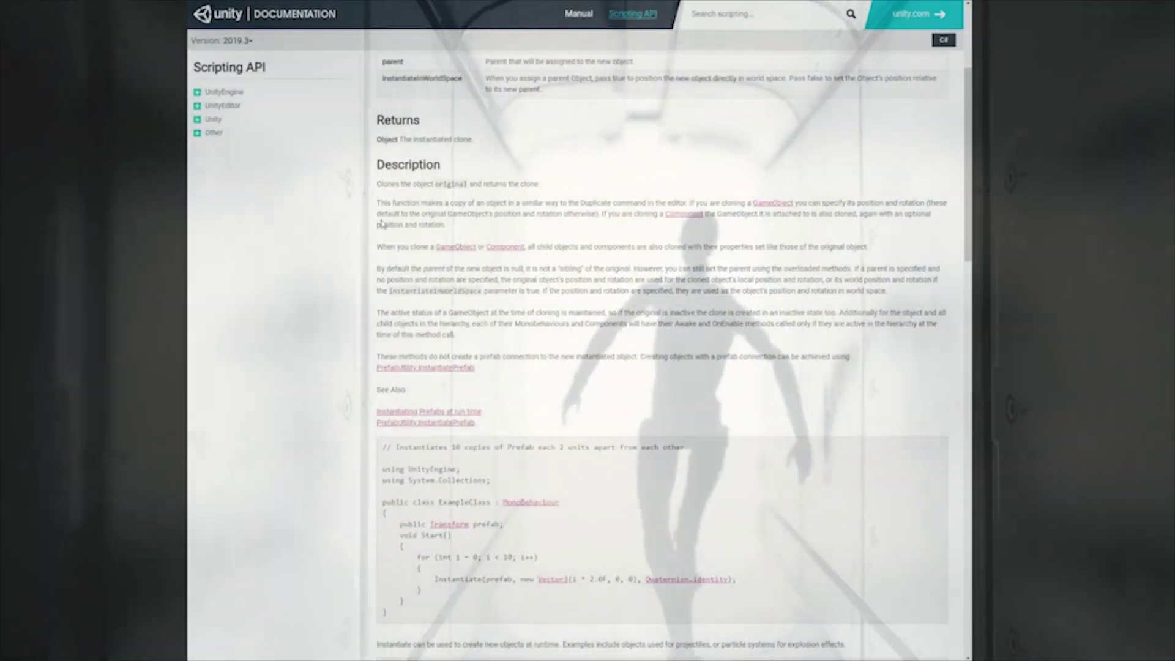
pyautogui.scroll(-7, 710, 407)
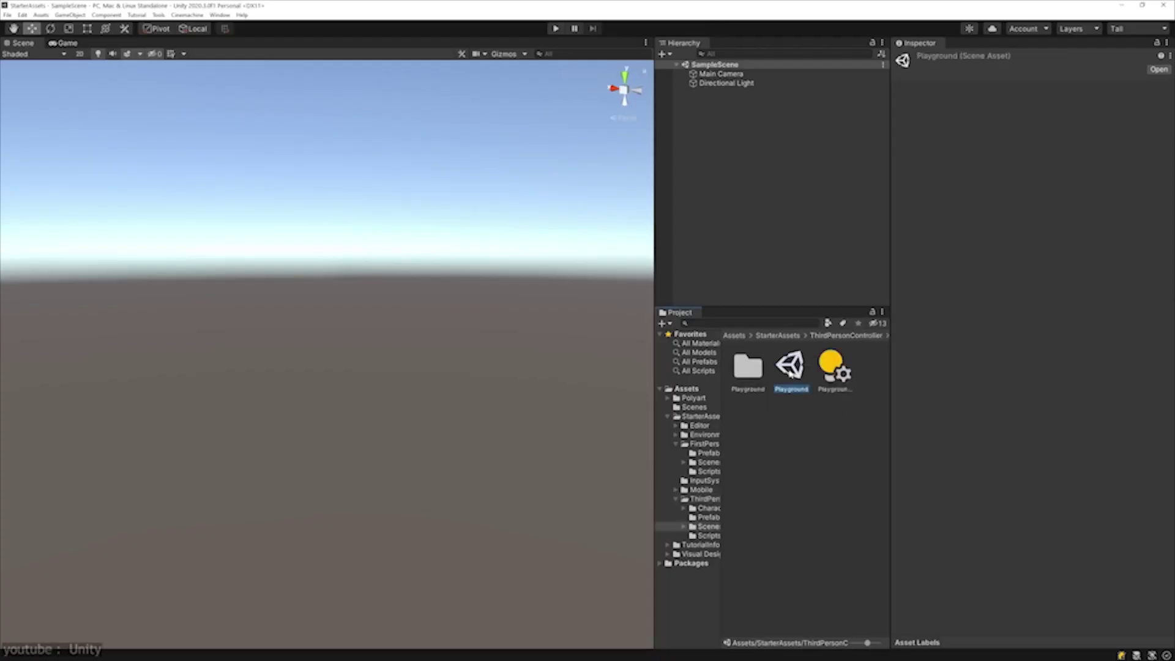
# Step: Open and play the Playground scene, walking the robot forward and jumping
pyautogui.doubleClick(791, 369)
pyautogui.click(556, 29)
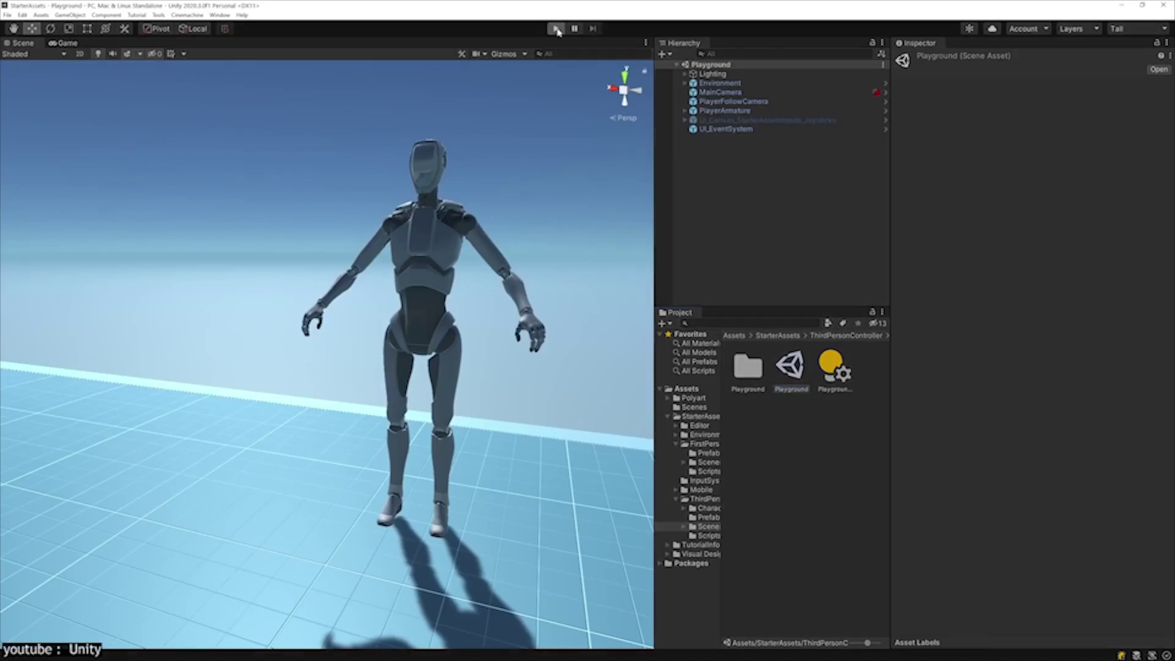
pyautogui.press('w')
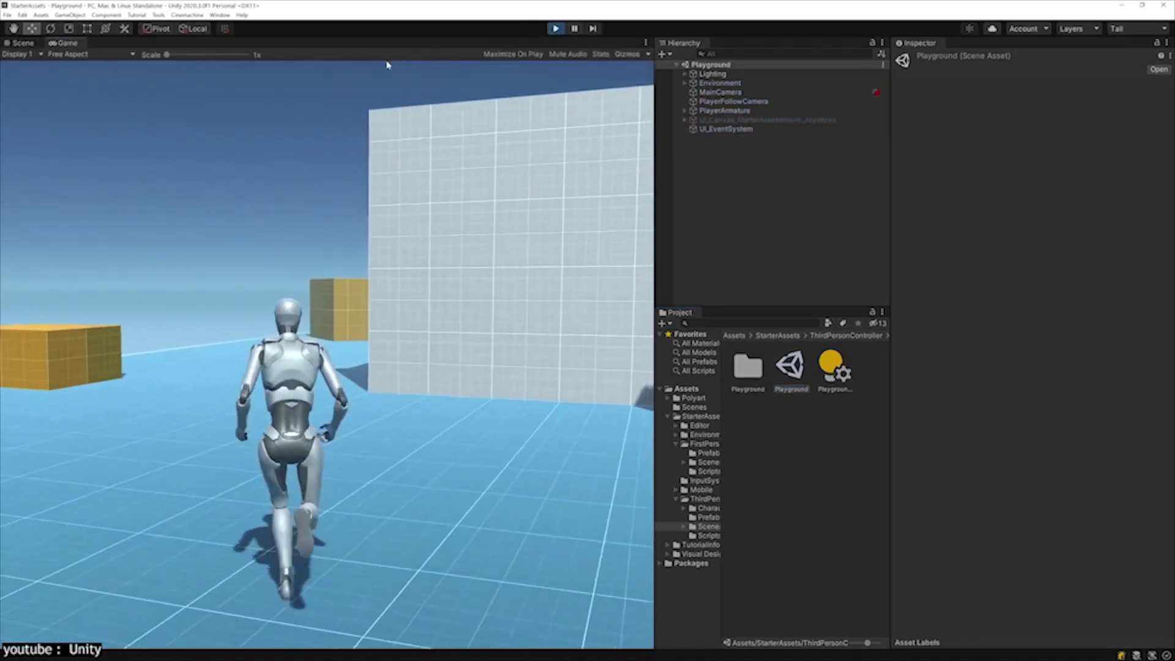
pyautogui.press('space')
pyautogui.press('space')
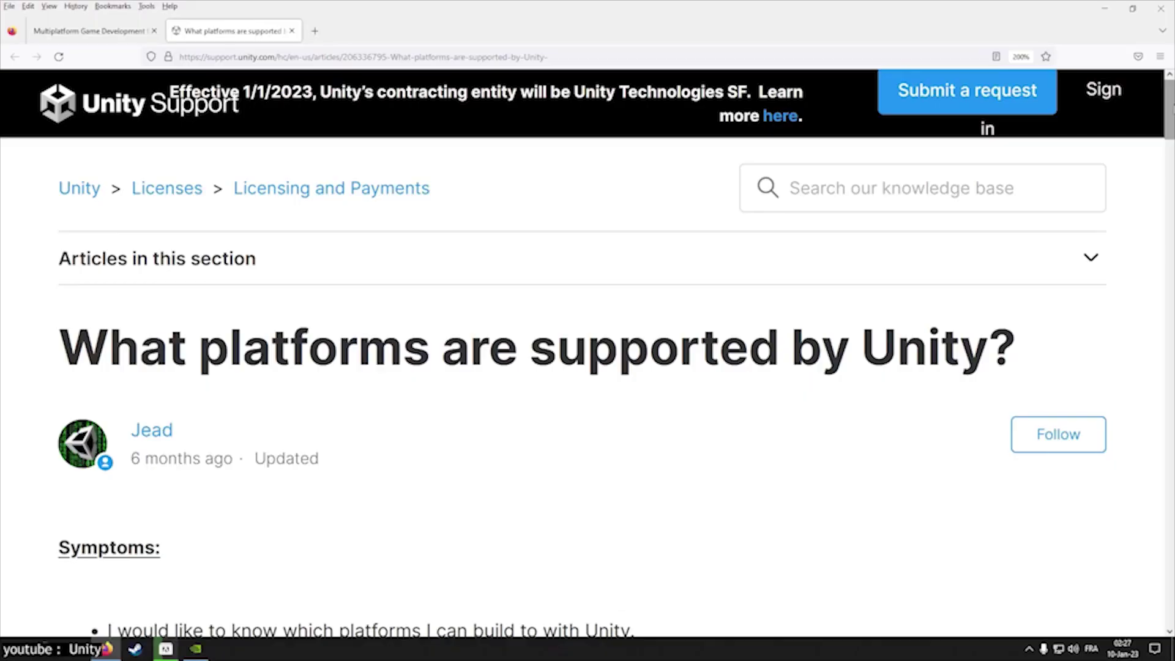
# Step: Scroll the support article down to the Desktop, Mobile and console platform lists
pyautogui.scroll(-3, 587, 354)
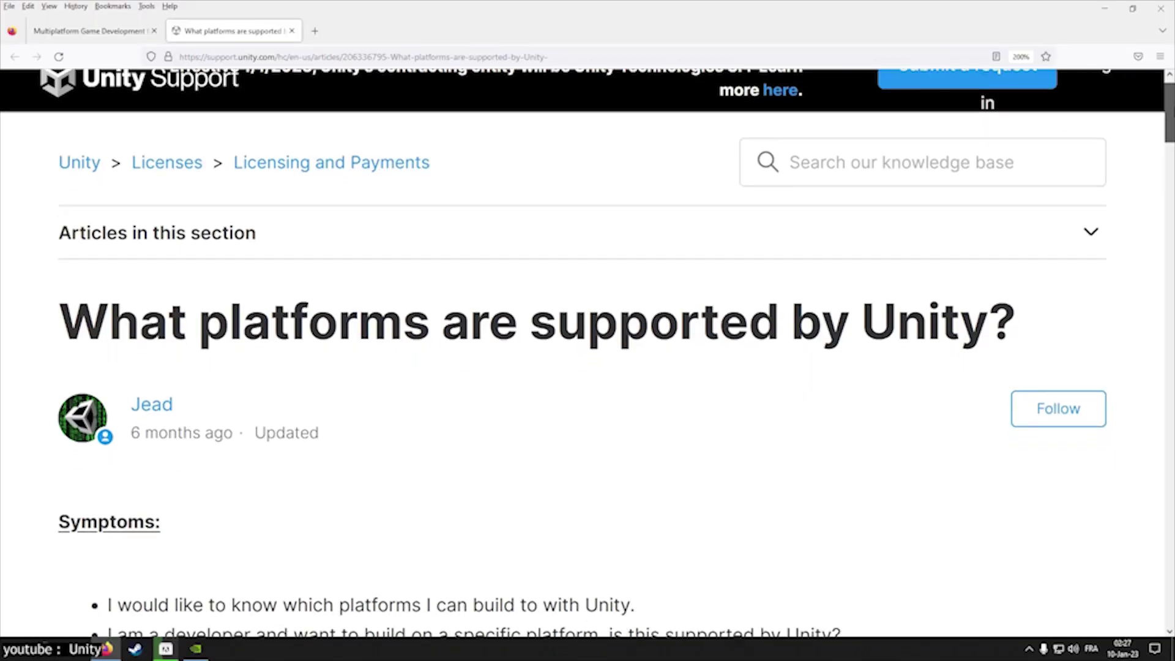
pyautogui.scroll(-6, 588, 354)
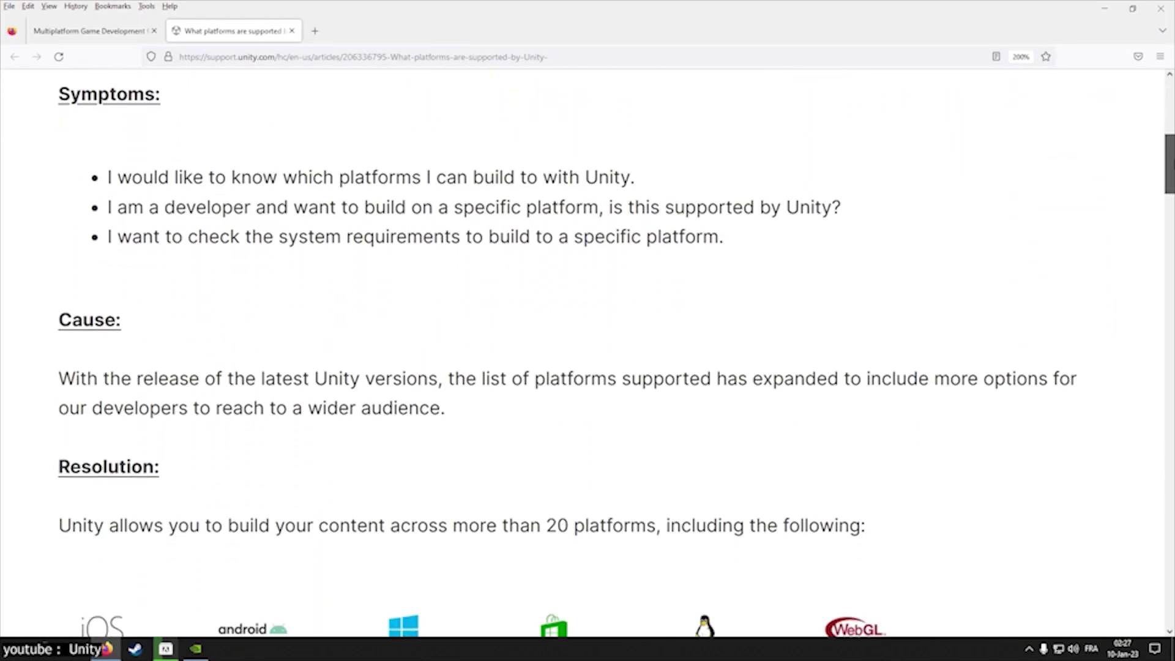
pyautogui.scroll(-6, 588, 353)
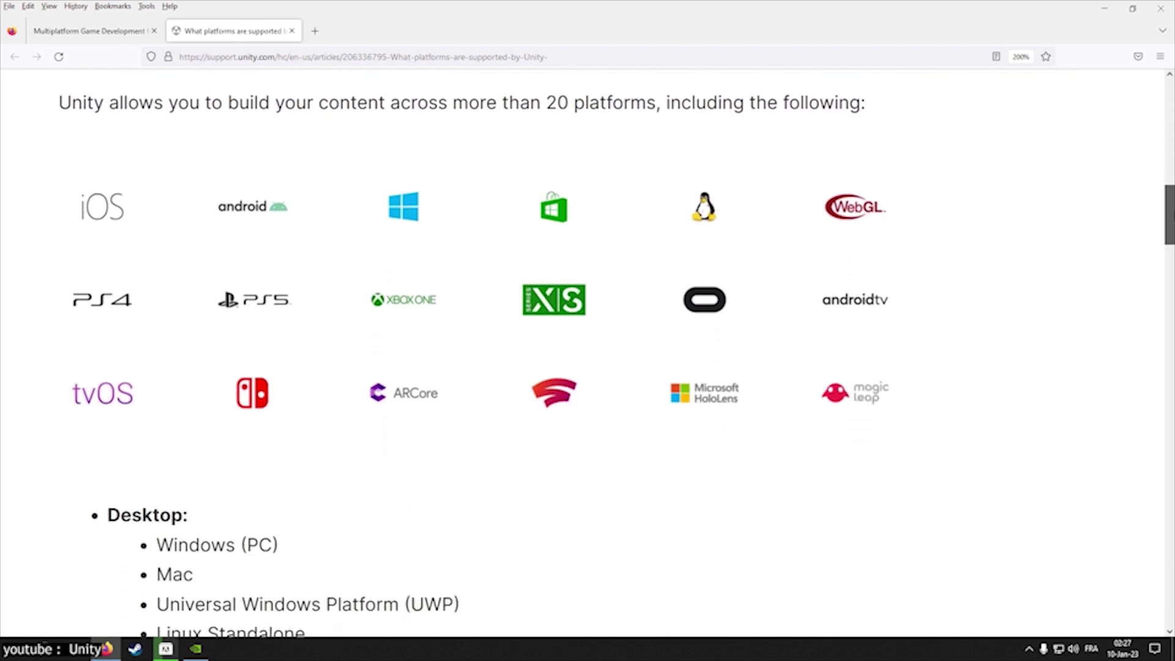
pyautogui.scroll(-3, 588, 354)
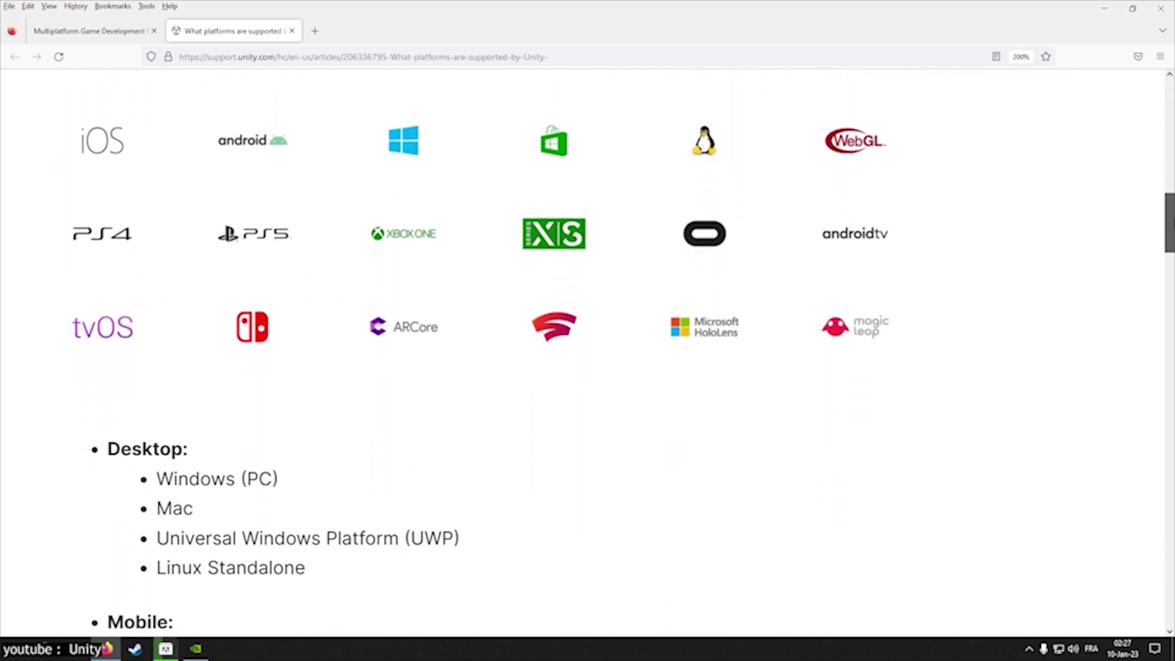
pyautogui.scroll(-4, 587, 353)
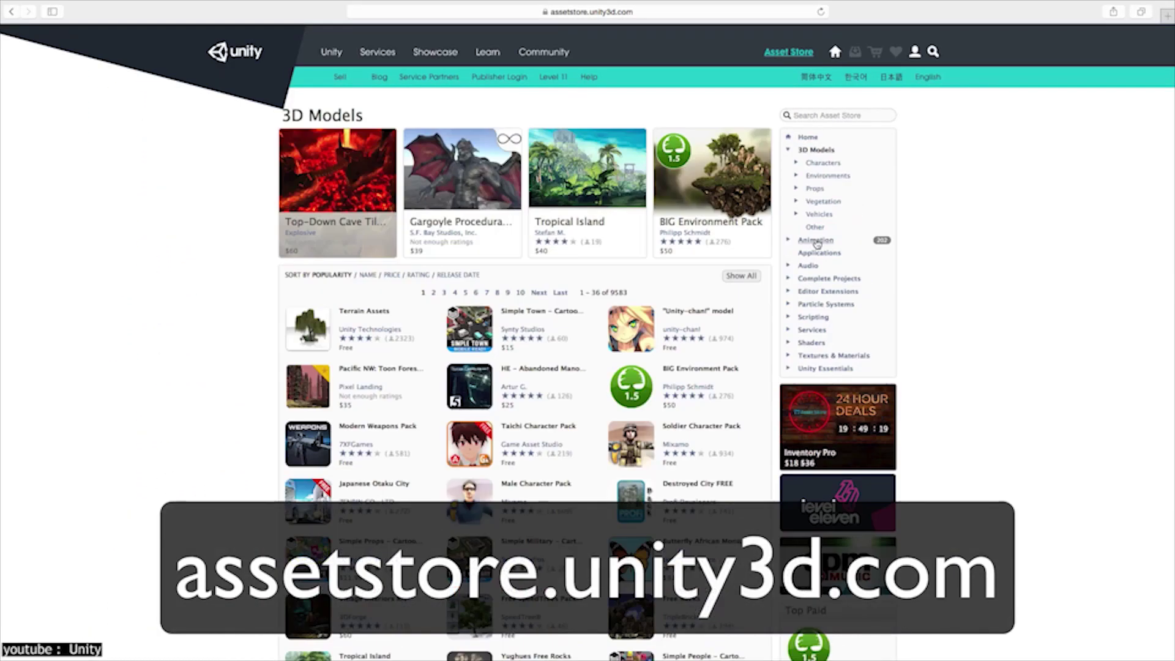
# Step: Browse the Animation, Audio, Complete Projects and Editor Extensions categories, then view Colorful – Image Effects in Unity
pyautogui.click(818, 241)
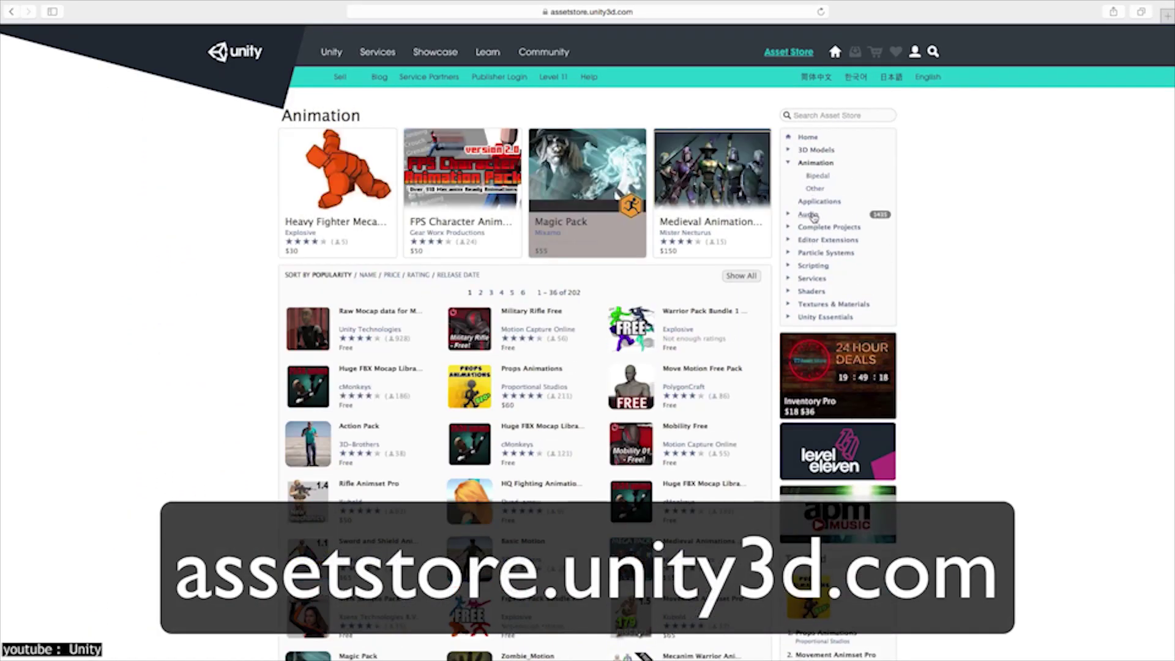
pyautogui.click(809, 215)
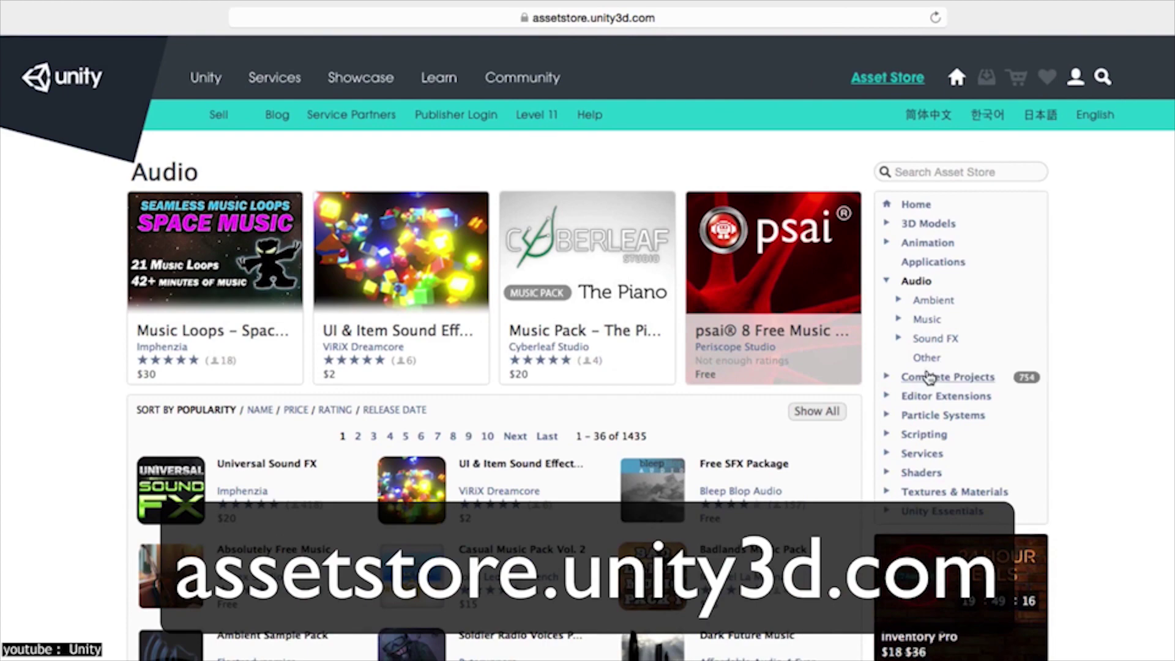
pyautogui.click(930, 377)
pyautogui.click(923, 435)
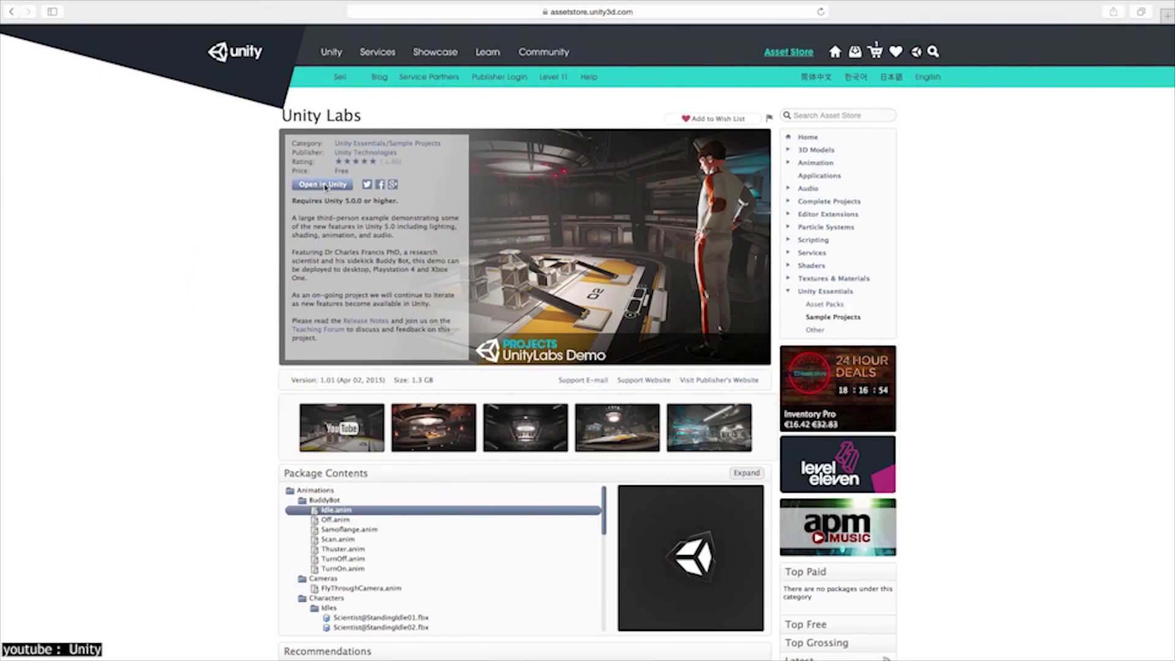
pyautogui.click(323, 185)
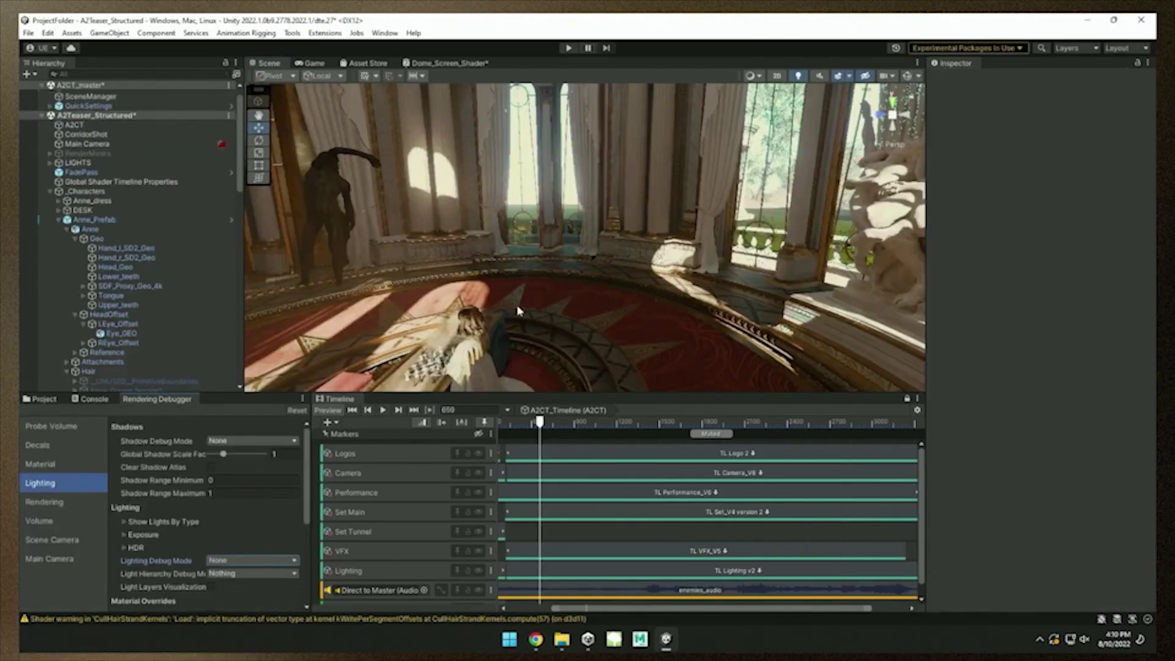
# Step: Scrub the A2CT teaser from frame 659 to 2270 in Game view, then compare the old and new whisker renders
pyautogui.click(314, 63)
pyautogui.moveTo(540, 422); pyautogui.dragTo(827, 448)
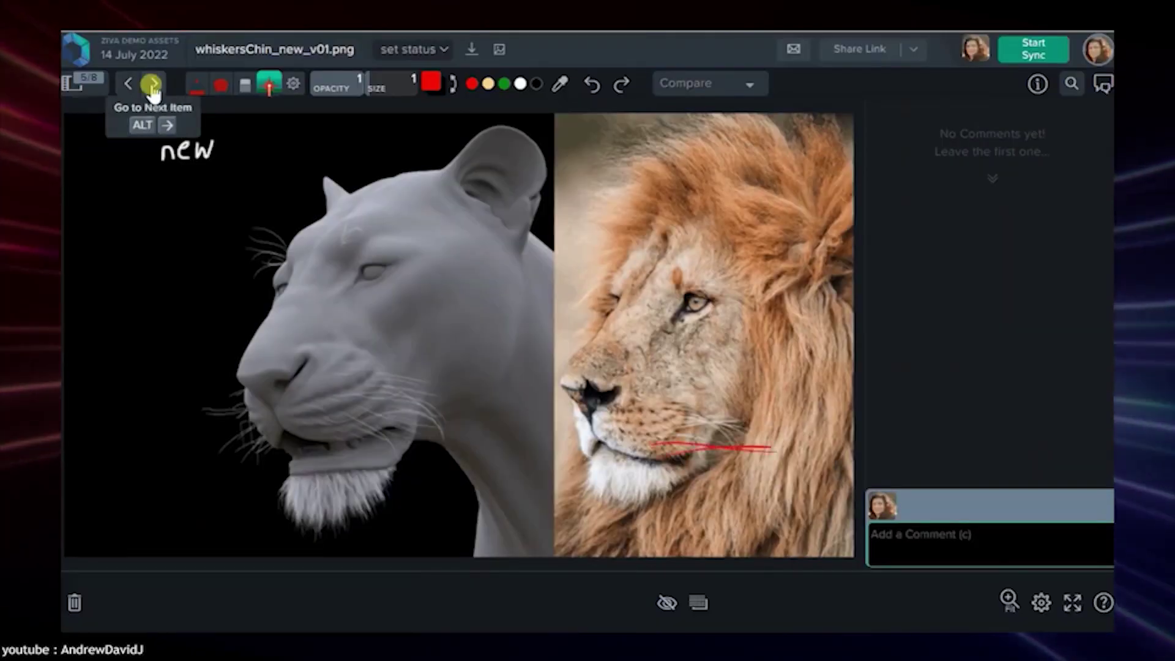
pyautogui.click(151, 85)
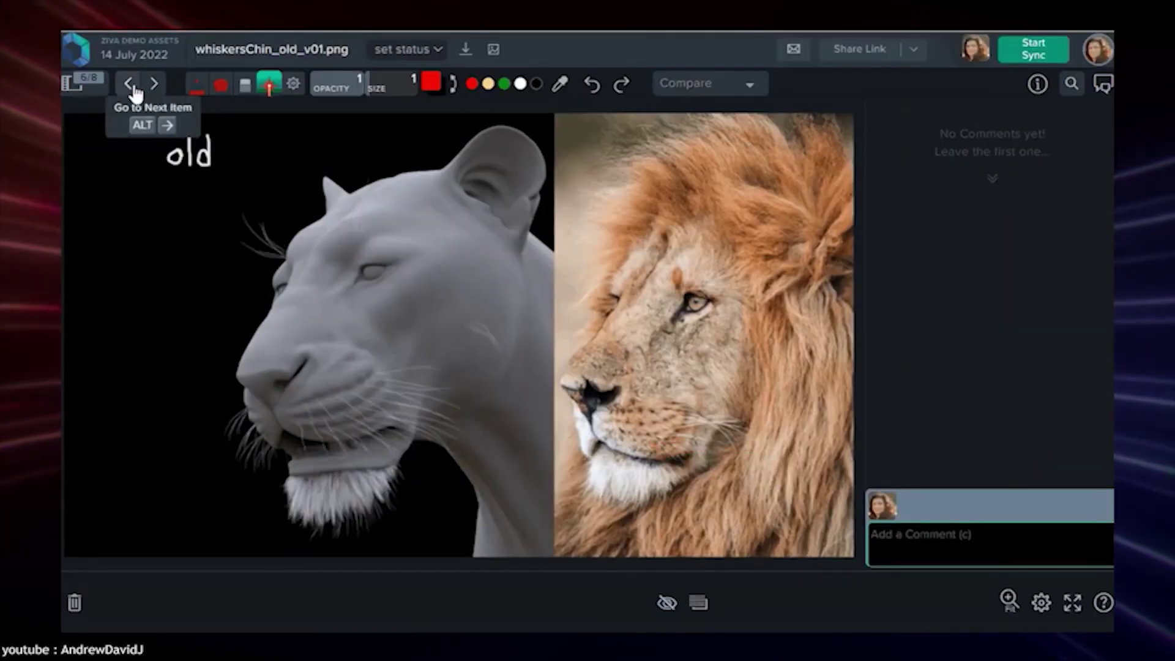
pyautogui.click(152, 86)
pyautogui.click(131, 86)
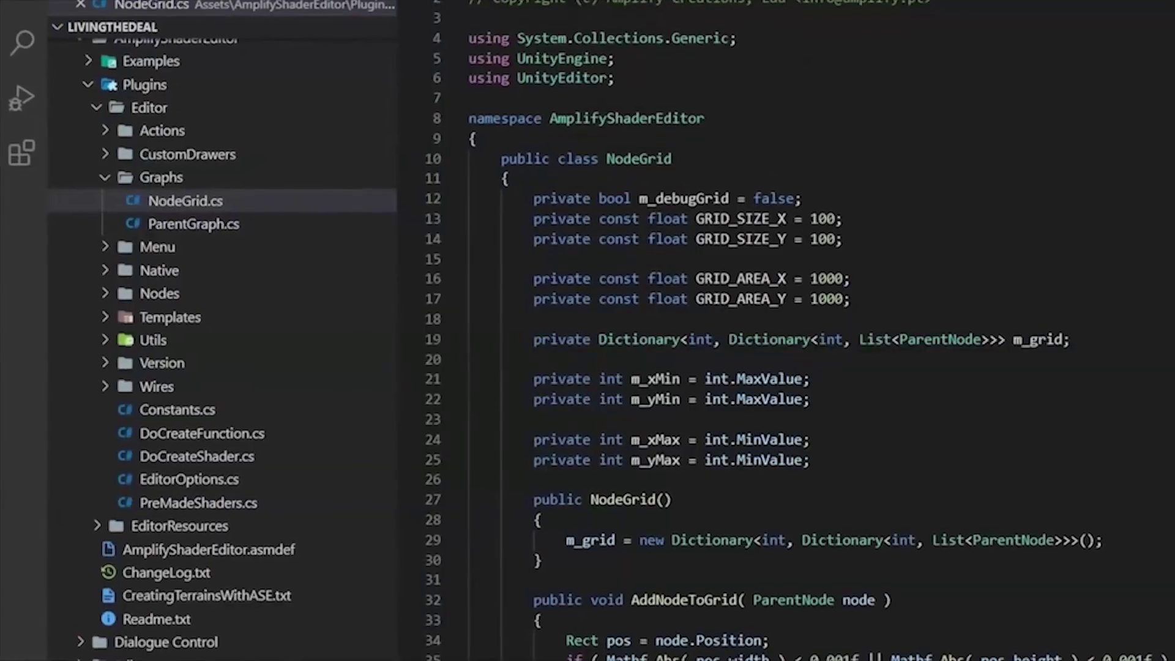
# Step: Scroll NodeGrid.cs down to the body of the AddNodeToGrid method
pyautogui.scroll(-3, 783, 330)
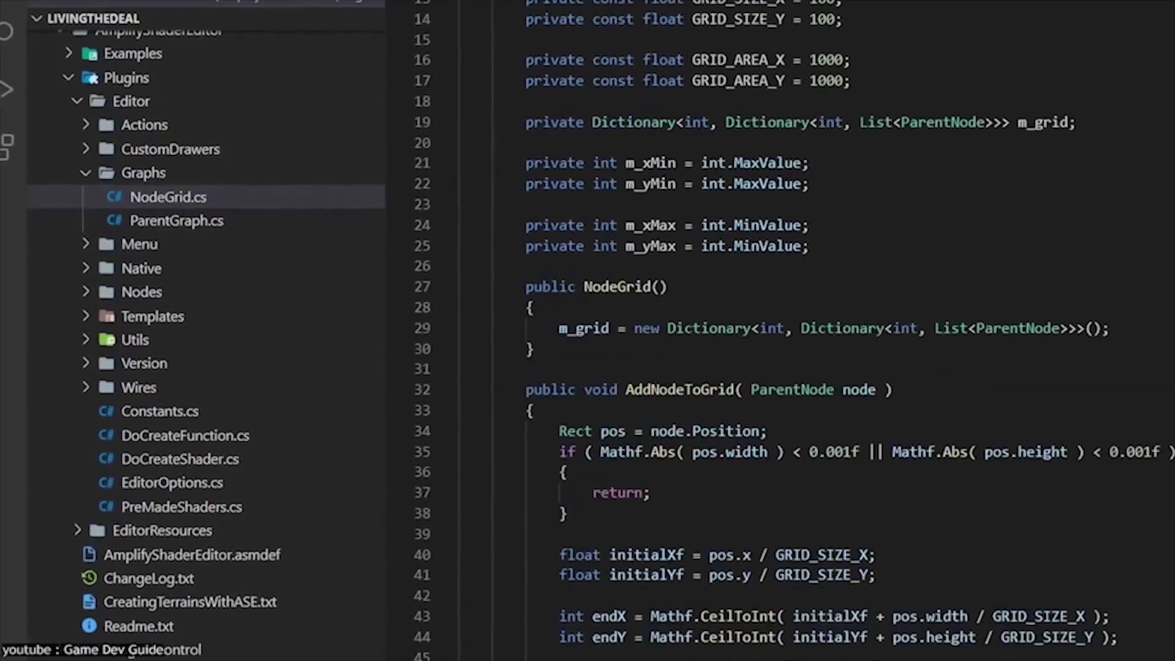
pyautogui.scroll(-10, 783, 331)
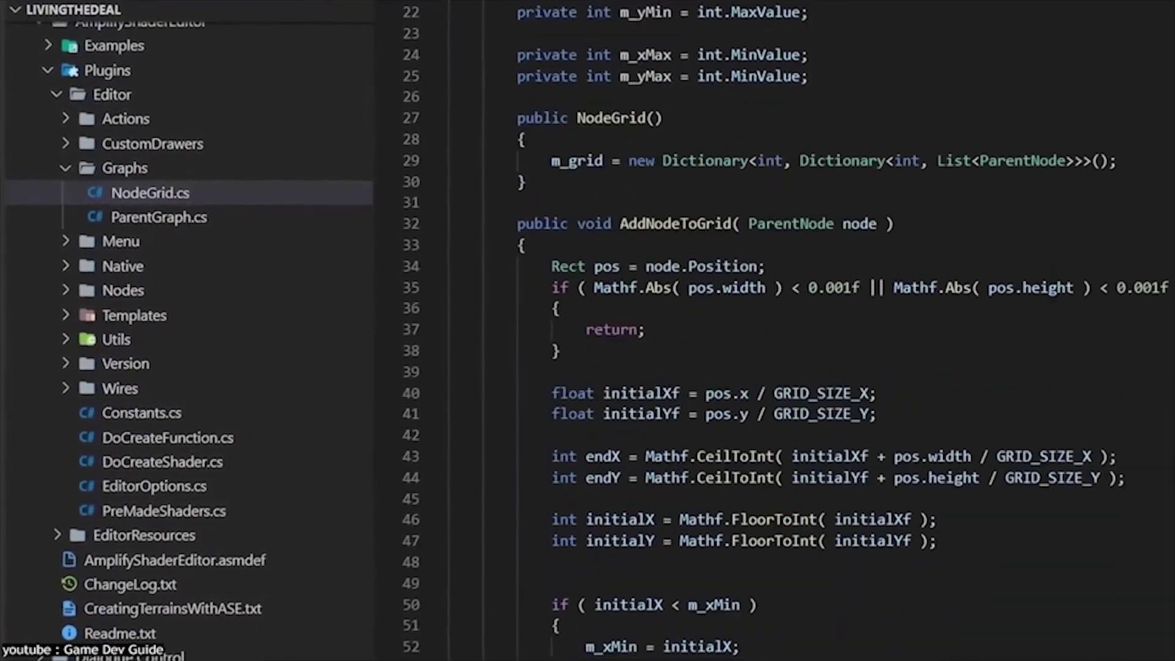
pyautogui.scroll(-5, 784, 331)
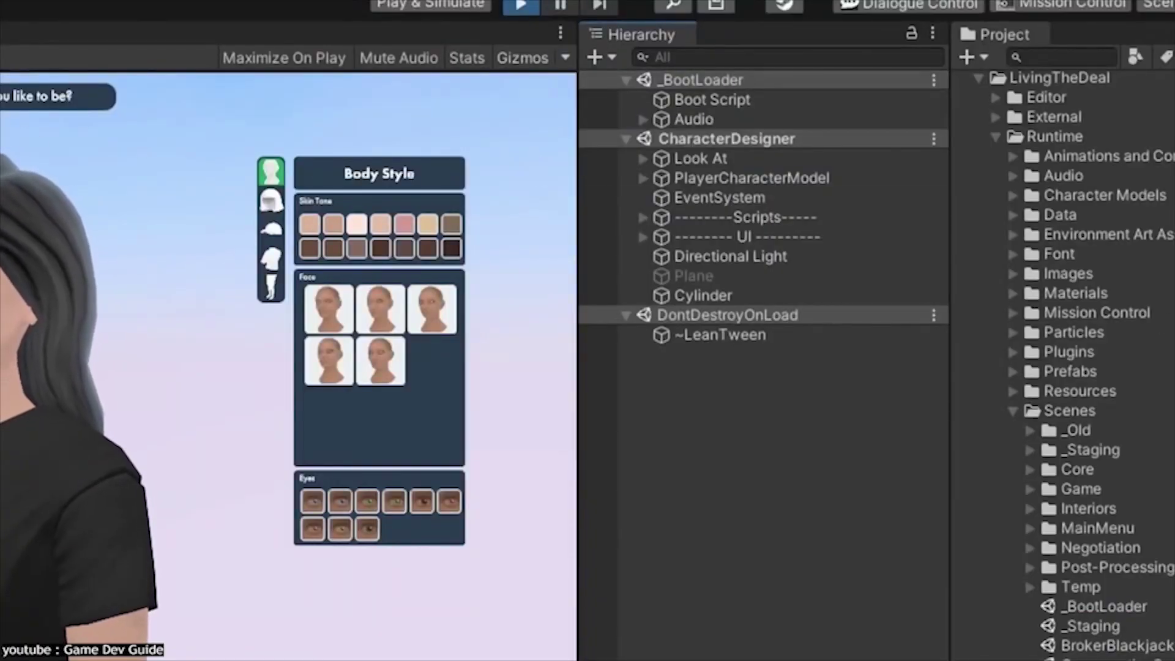
# Step: In the Scene view, select Boot Script and Audio, then search localiser keys for 'hello'
pyautogui.hotkey('ctrl', '1')
pyautogui.click(701, 98)
pyautogui.click(679, 120)
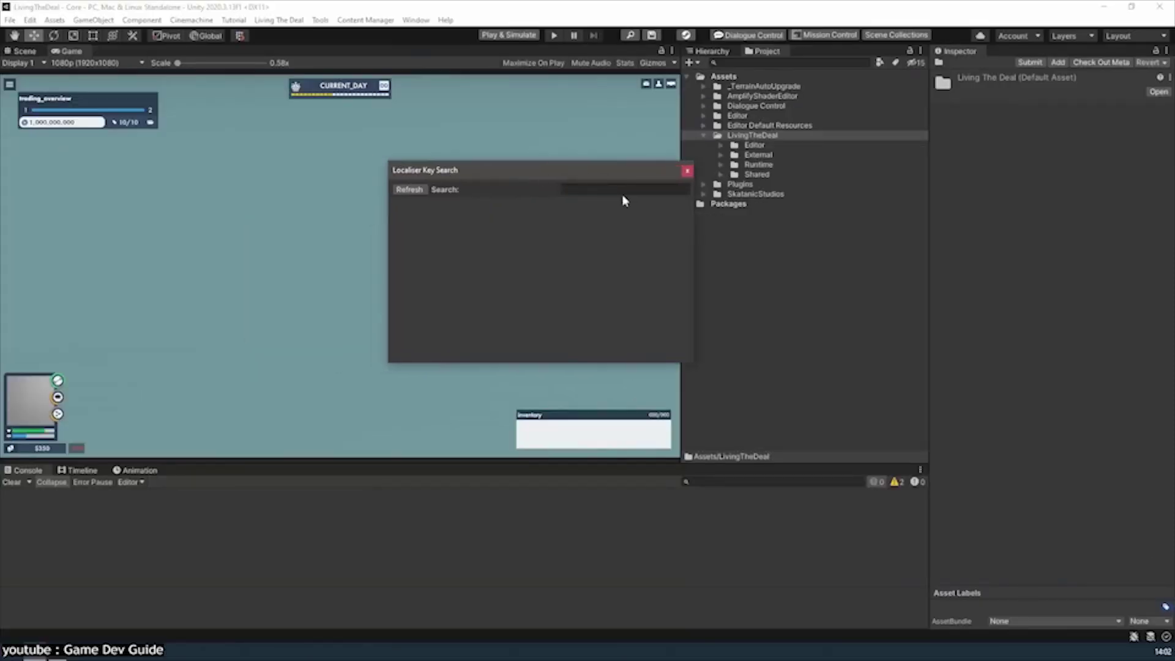
pyautogui.write('hello')
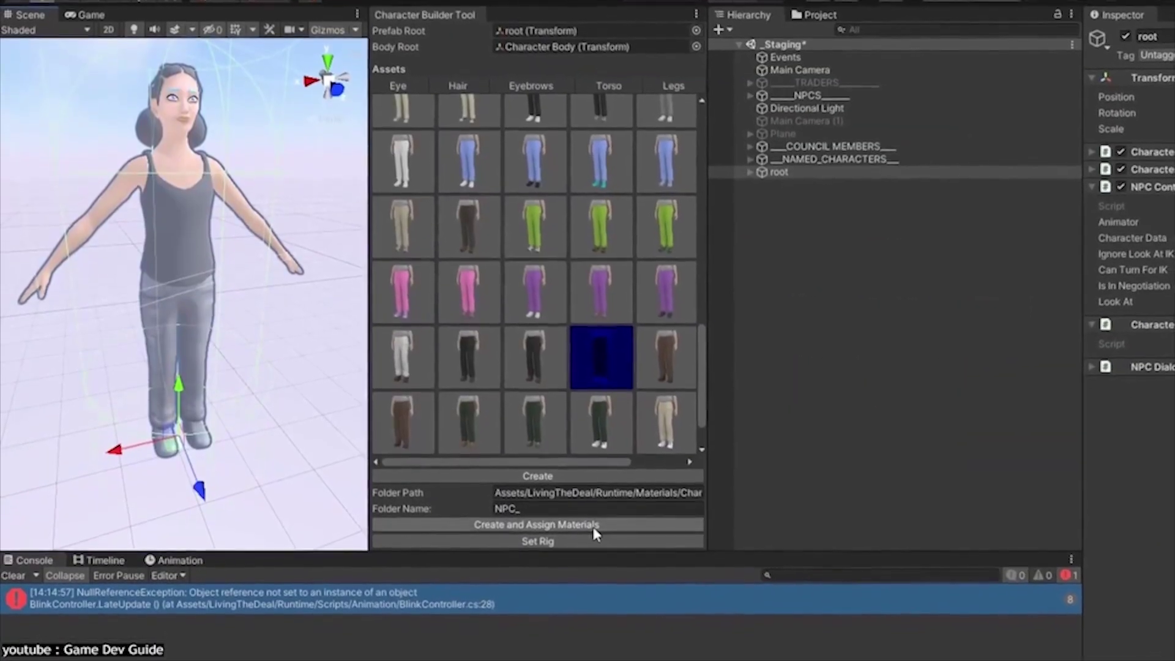
pyautogui.scroll(-1, 976, 493)
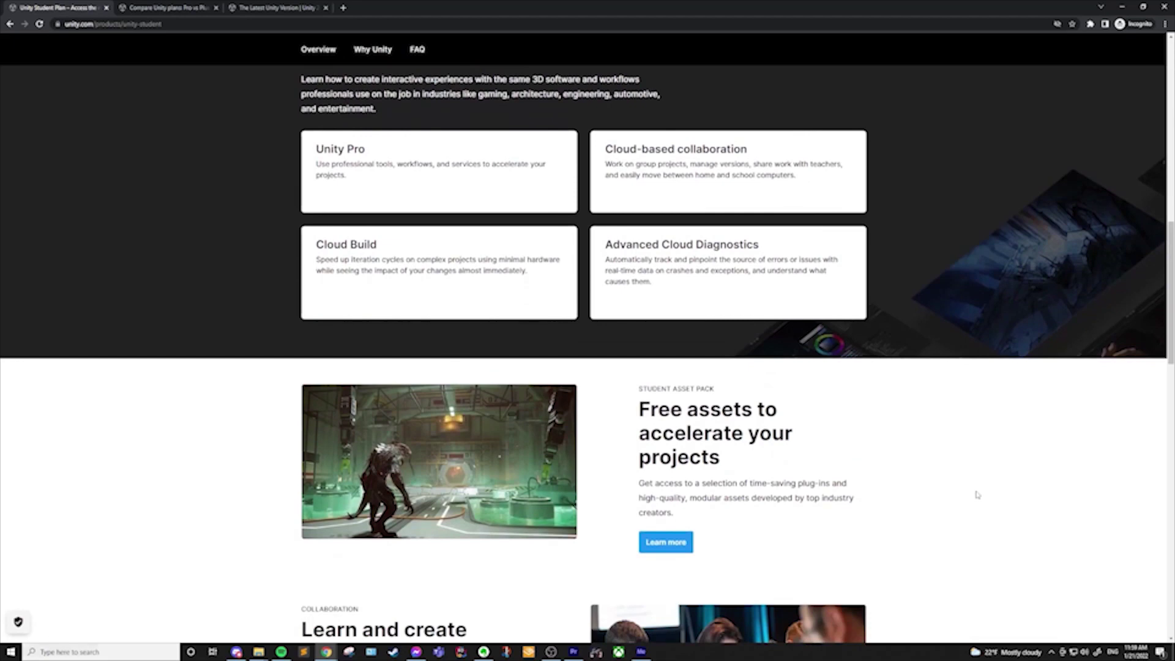
# Step: On the Student Plan page, show Individual plans and scroll to the Student and Personal eligibility details
pyautogui.scroll(-5, 978, 495)
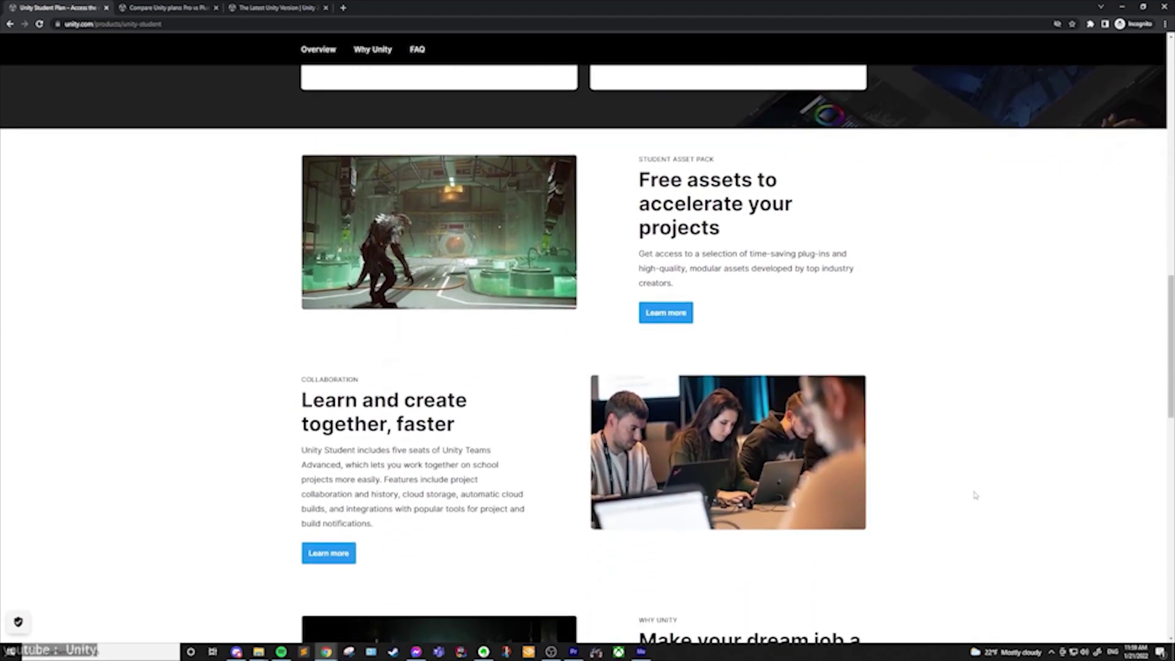
pyautogui.click(143, 10)
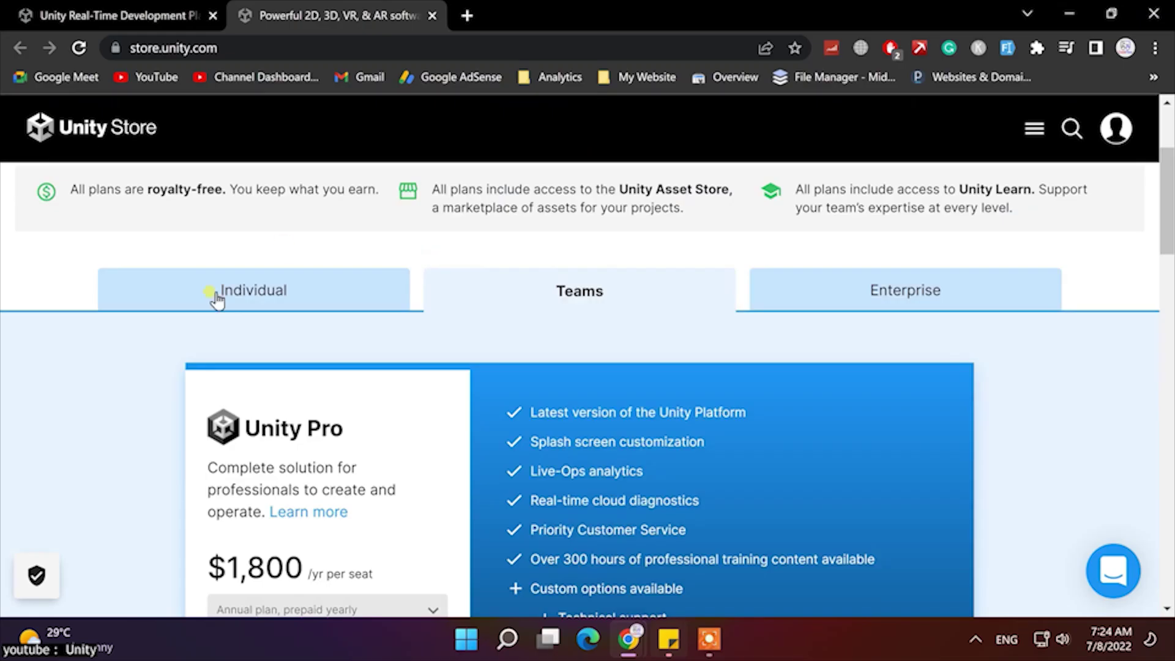
pyautogui.click(264, 299)
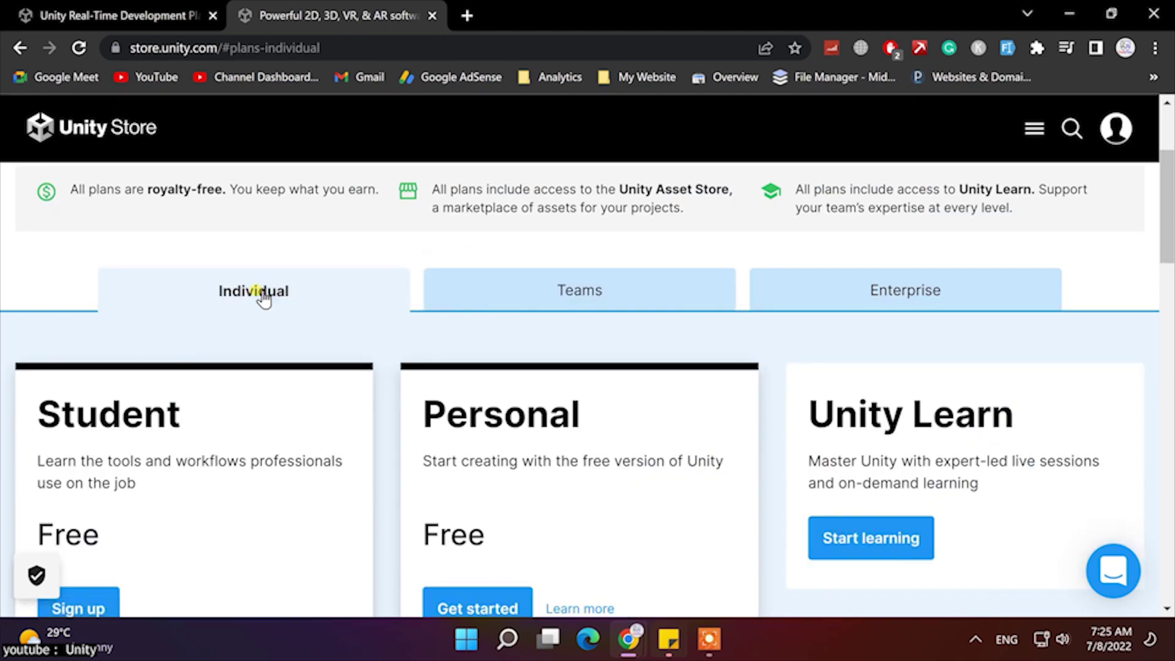
pyautogui.scroll(-1, 238, 303)
pyautogui.scroll(-3, 197, 330)
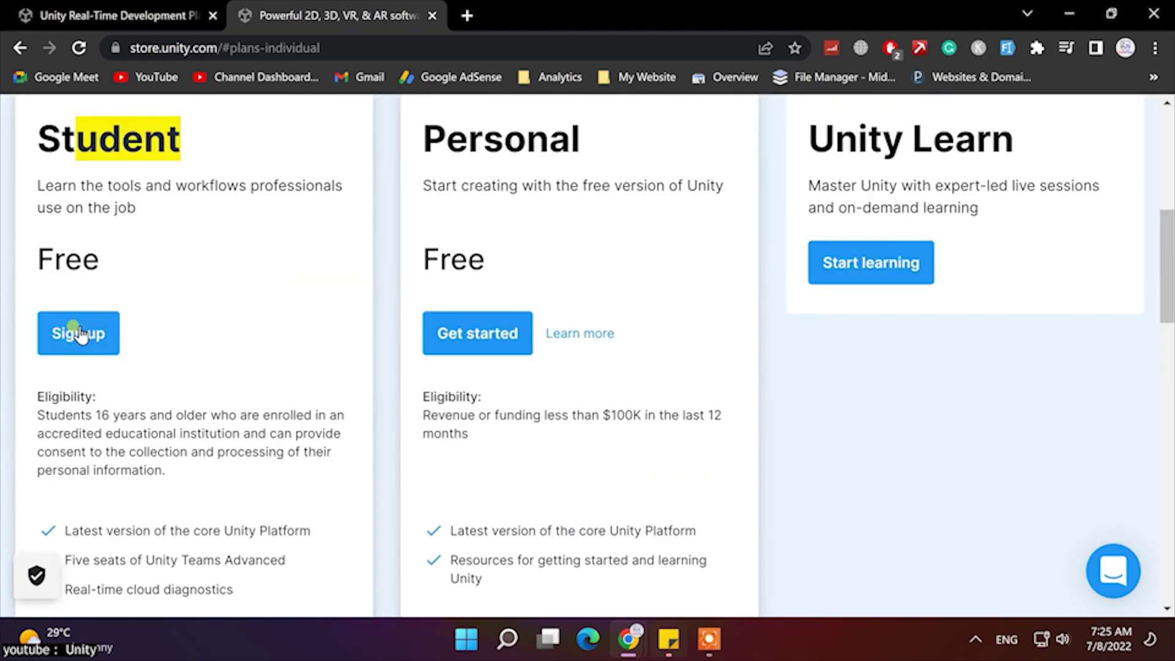
pyautogui.scroll(3, 238, 517)
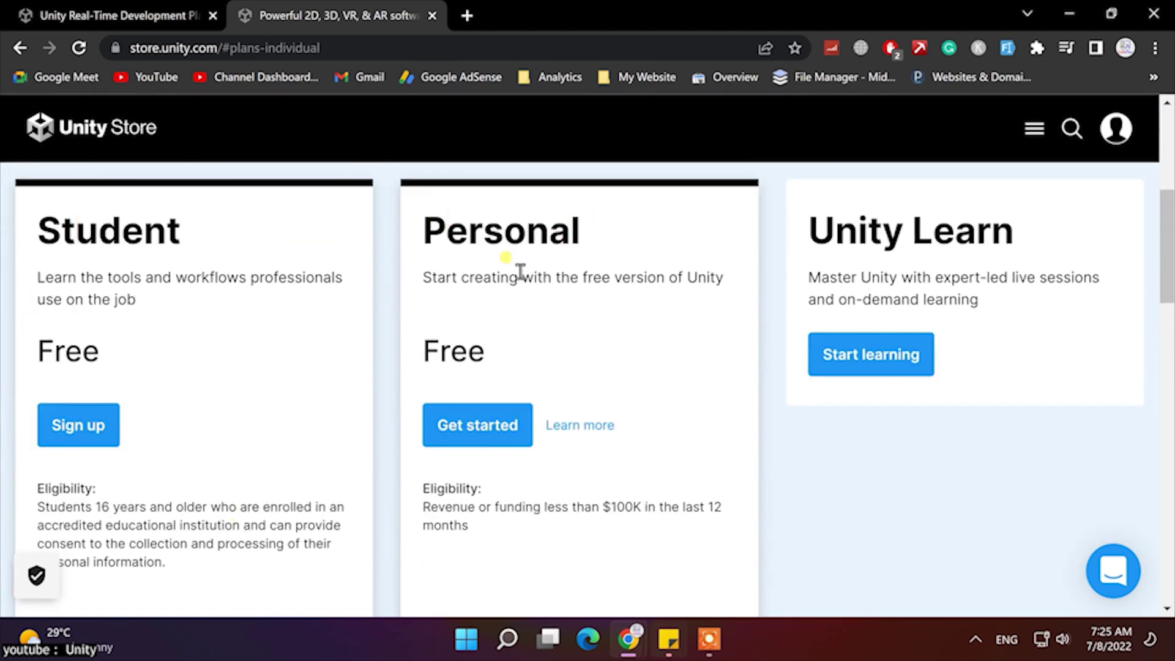
pyautogui.moveTo(520, 276); pyautogui.dragTo(594, 278)
pyautogui.scroll(-1, 466, 292)
pyautogui.scroll(-1, 473, 442)
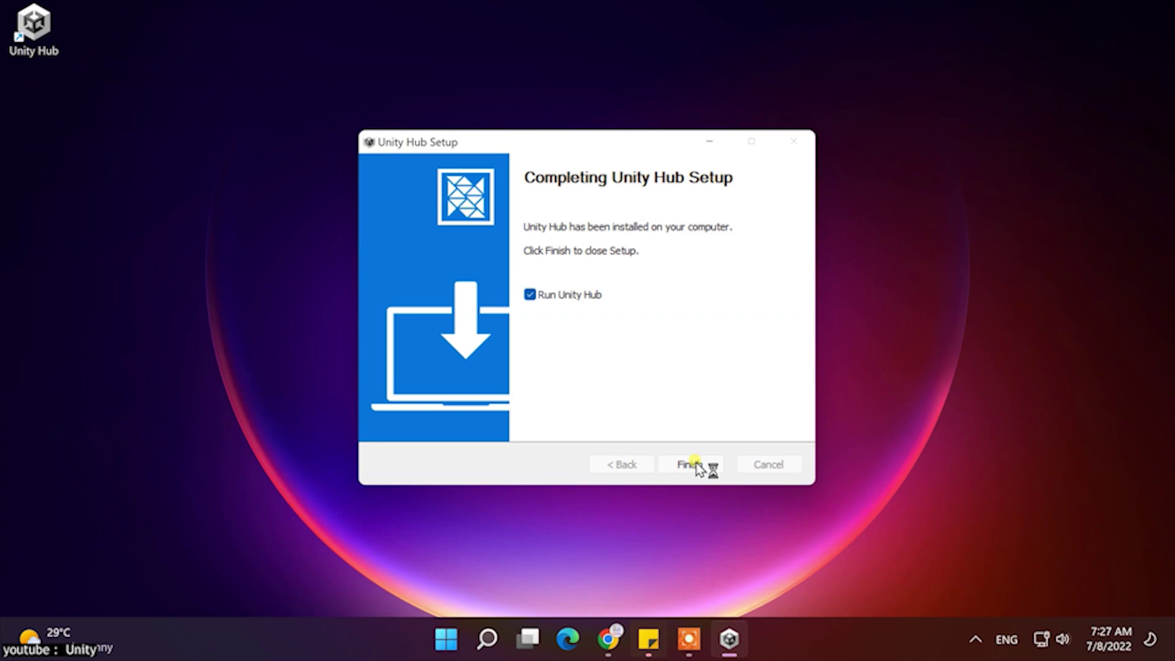
# Step: Finish the Unity Hub 3.2.0 installer and allow Unity Hub through the Windows firewall
pyautogui.click(697, 464)
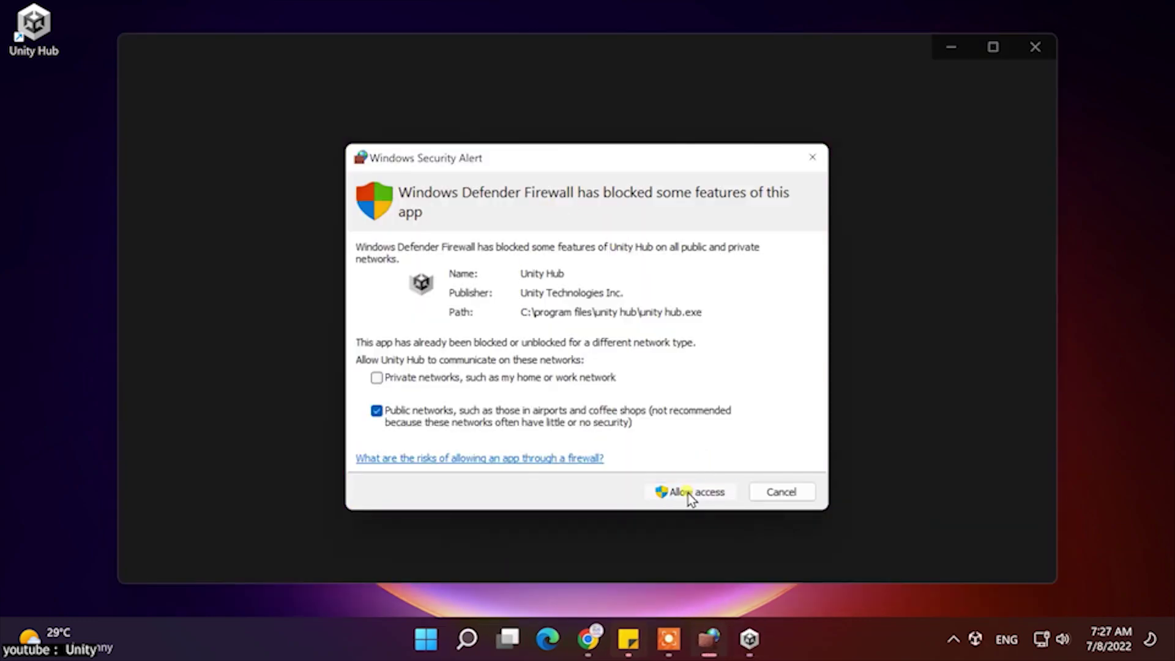
pyautogui.click(653, 493)
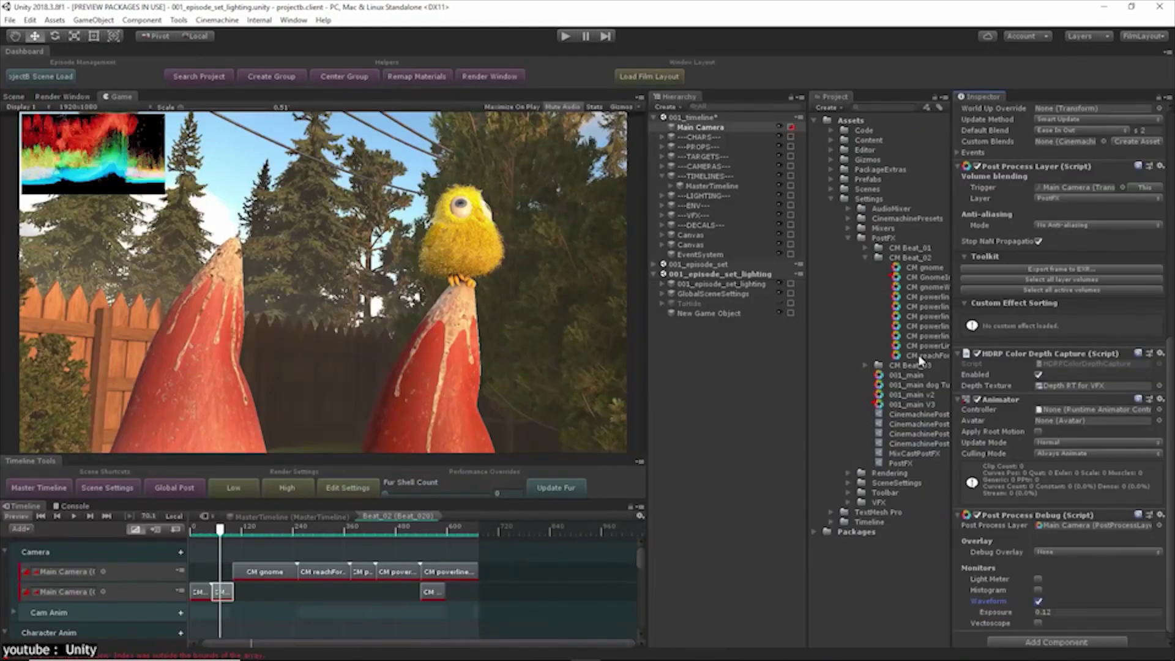
# Step: Select the 001_main V3 profile and toggle its Tonemapping Mode override to darken the gnome shot
pyautogui.click(912, 404)
pyautogui.click(965, 202)
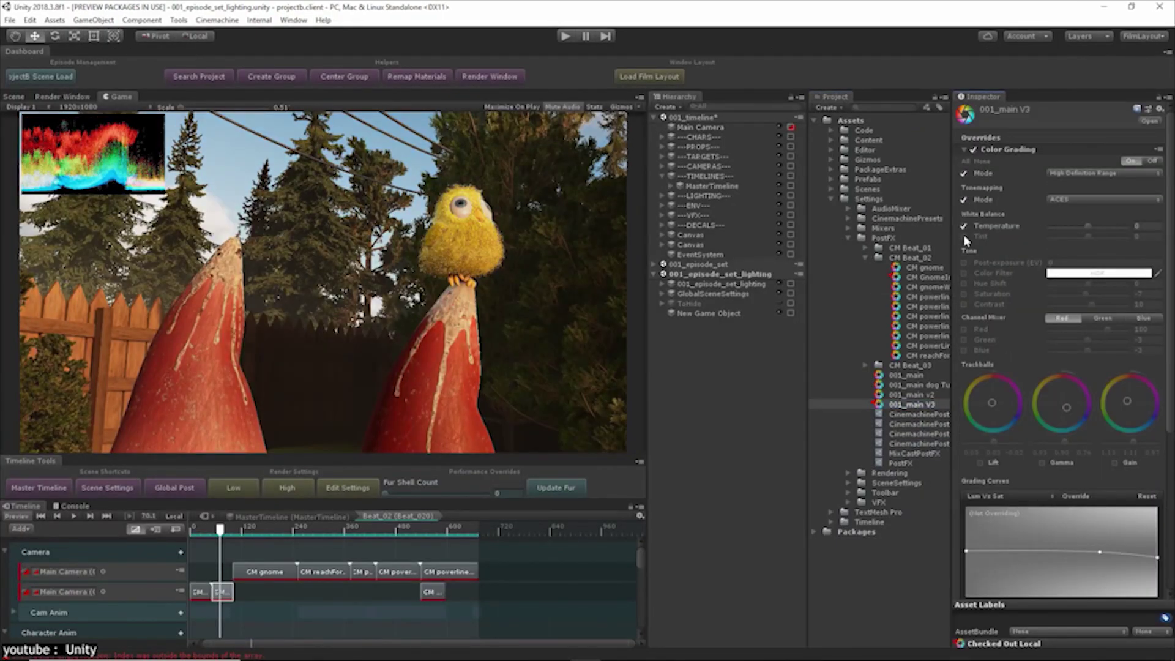